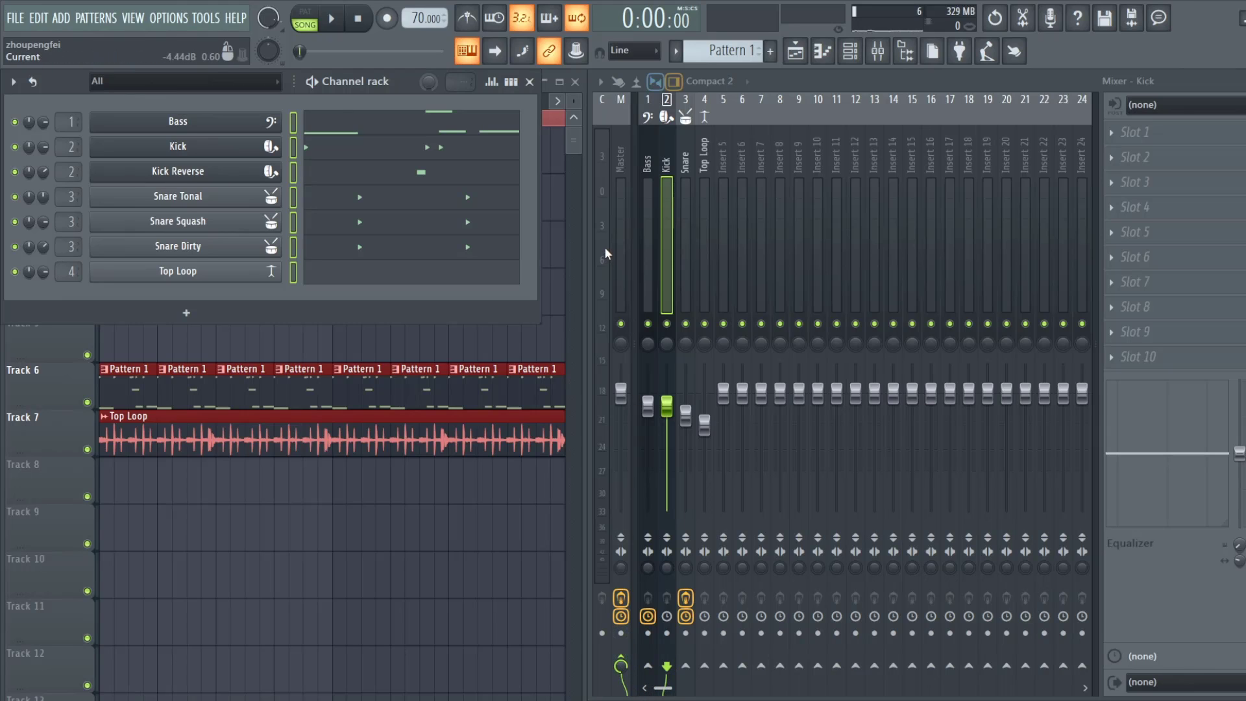
click(646, 231)
click(682, 233)
click(707, 233)
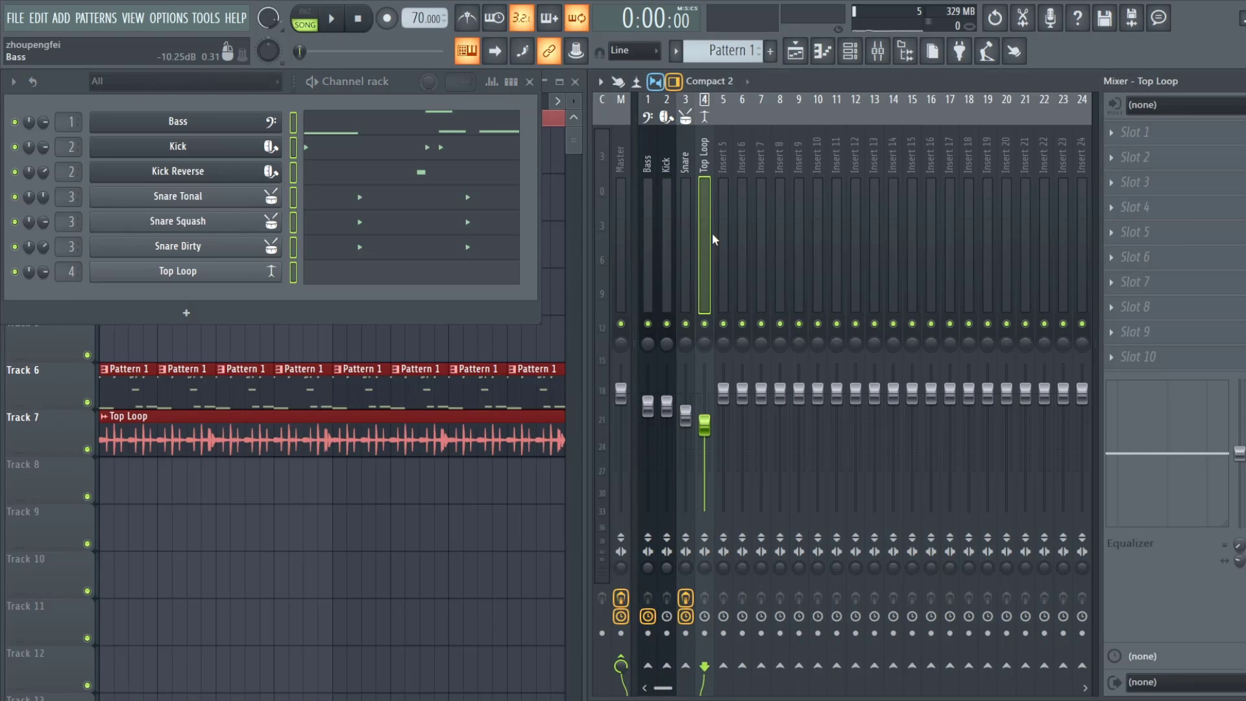
click(673, 235)
click(652, 227)
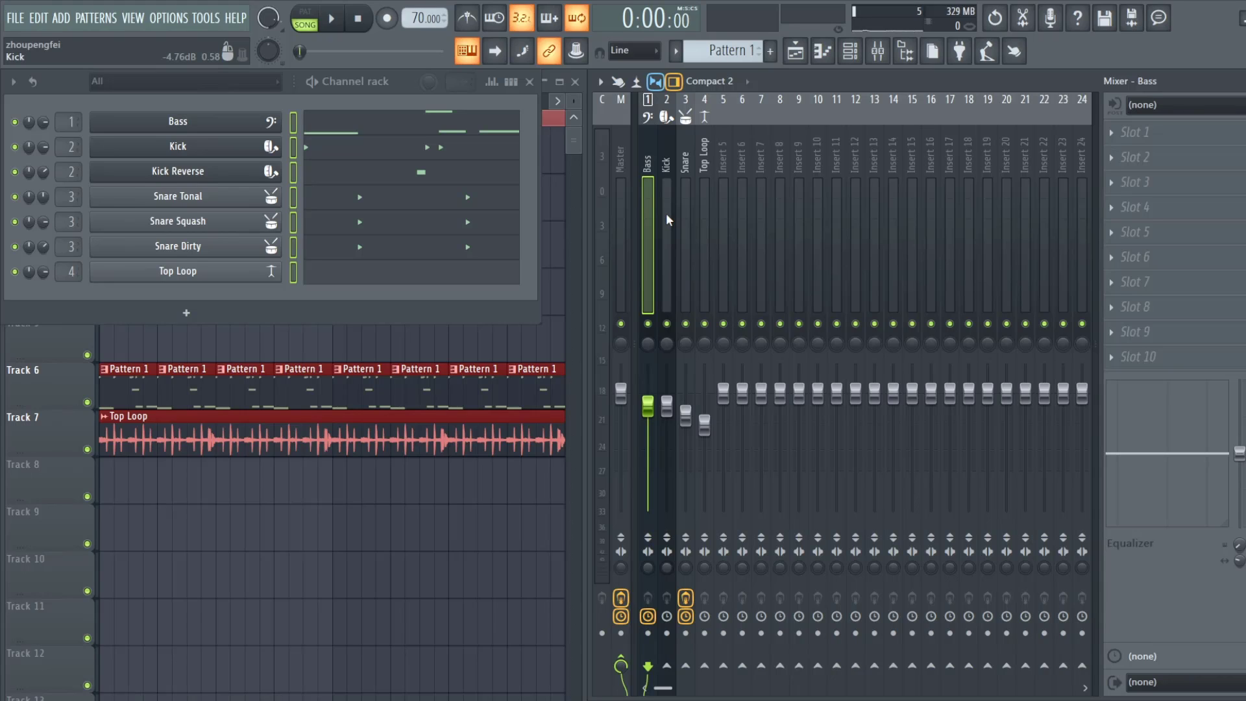
- Route the Kick mixer track to the Bass track as a sidechain and turn the send level all the way down
click(662, 150)
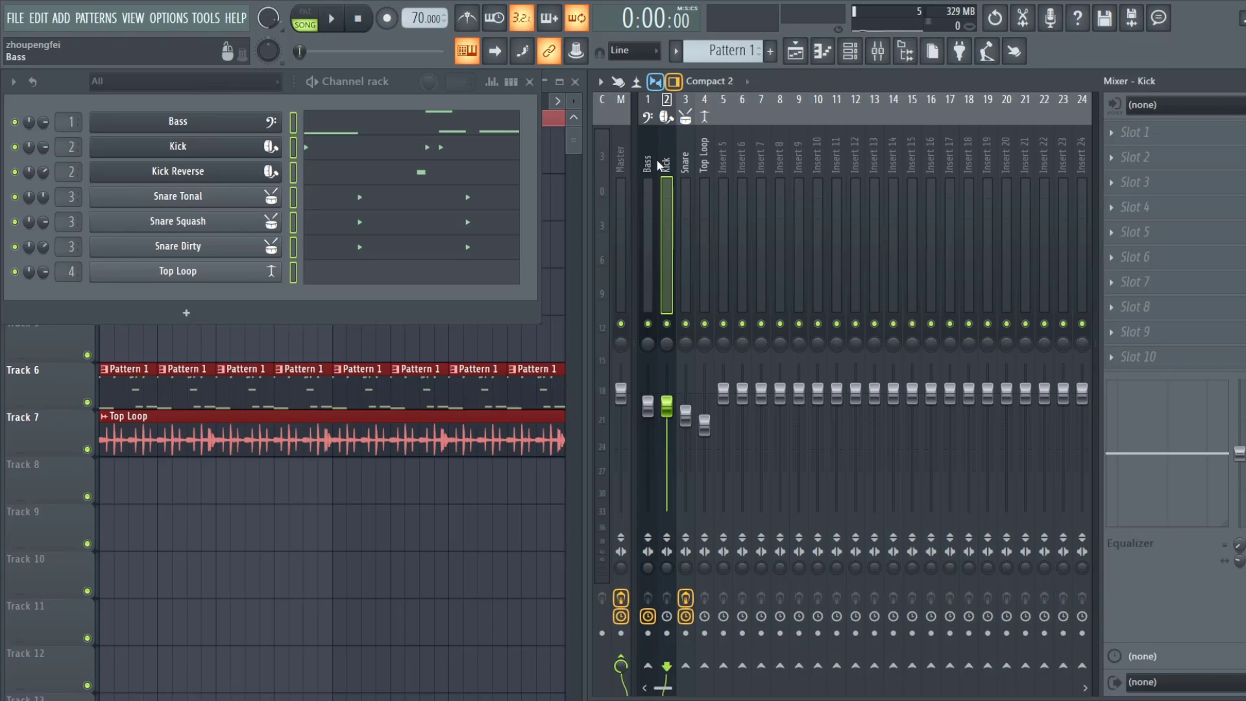
click(649, 668)
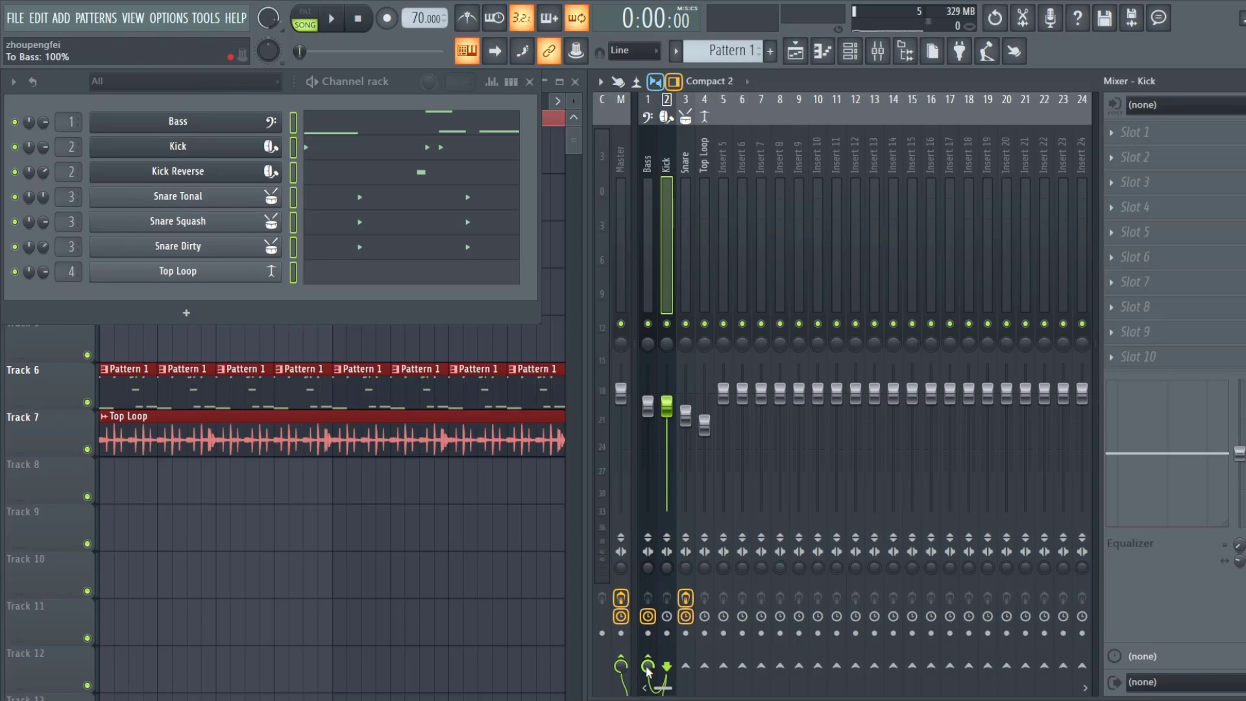
drag(650, 668, 650, 698)
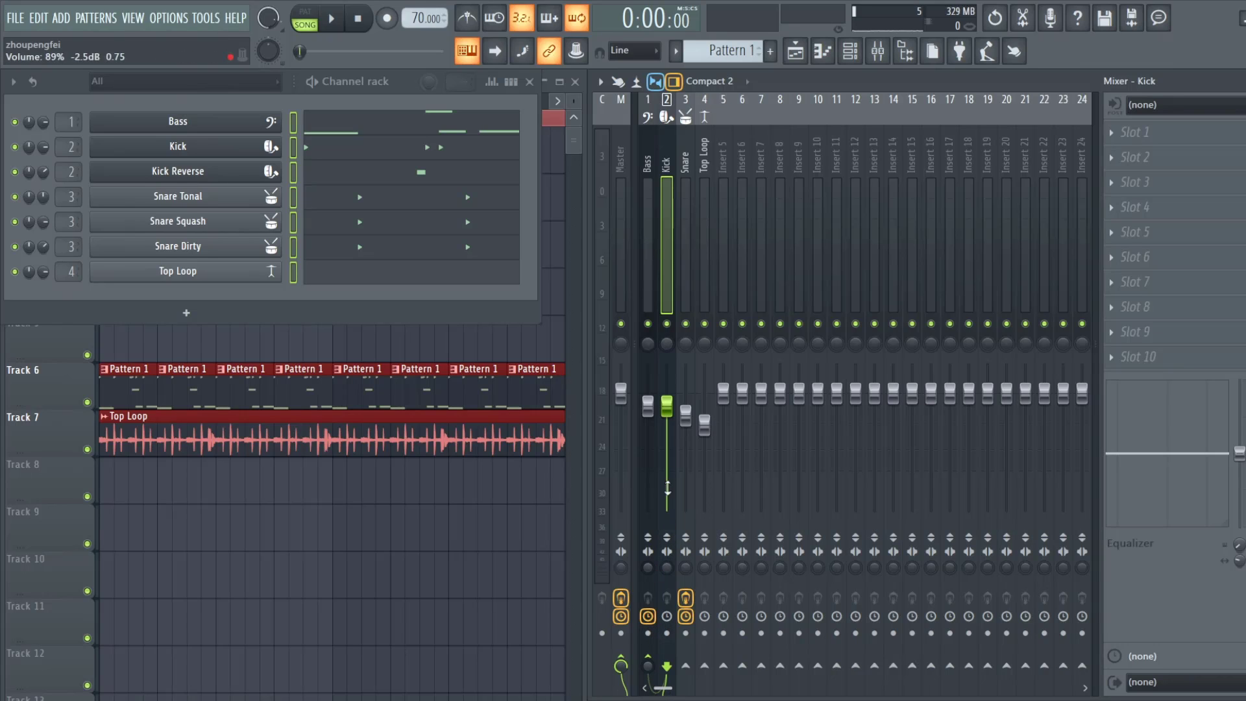
- Load FabFilter Pro-C 2 into the first effect slot of the Bass mixer track
click(645, 235)
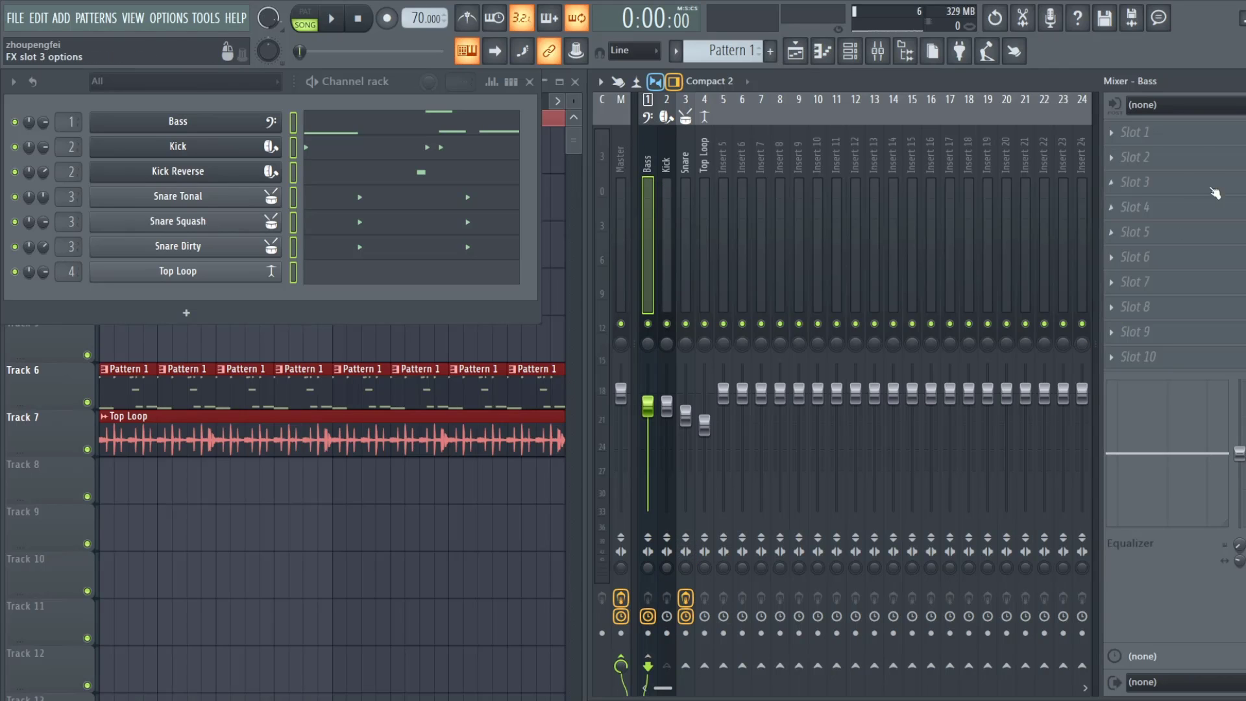
click(1184, 135)
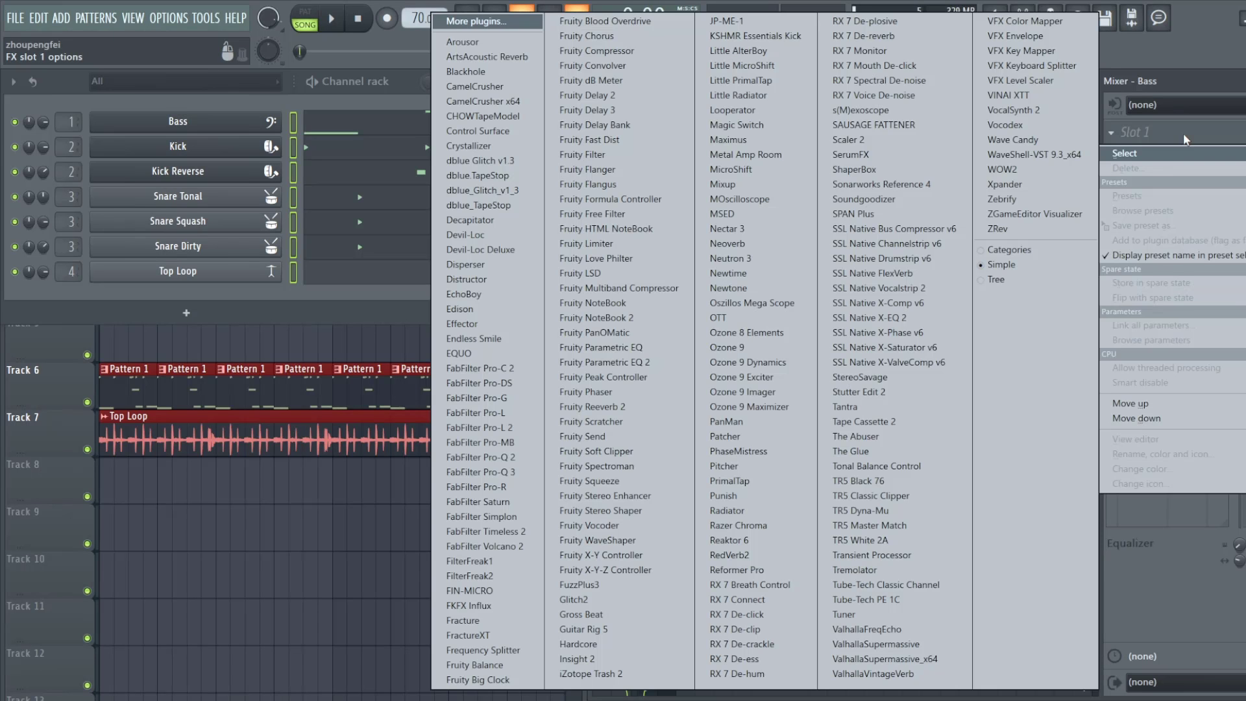
click(485, 369)
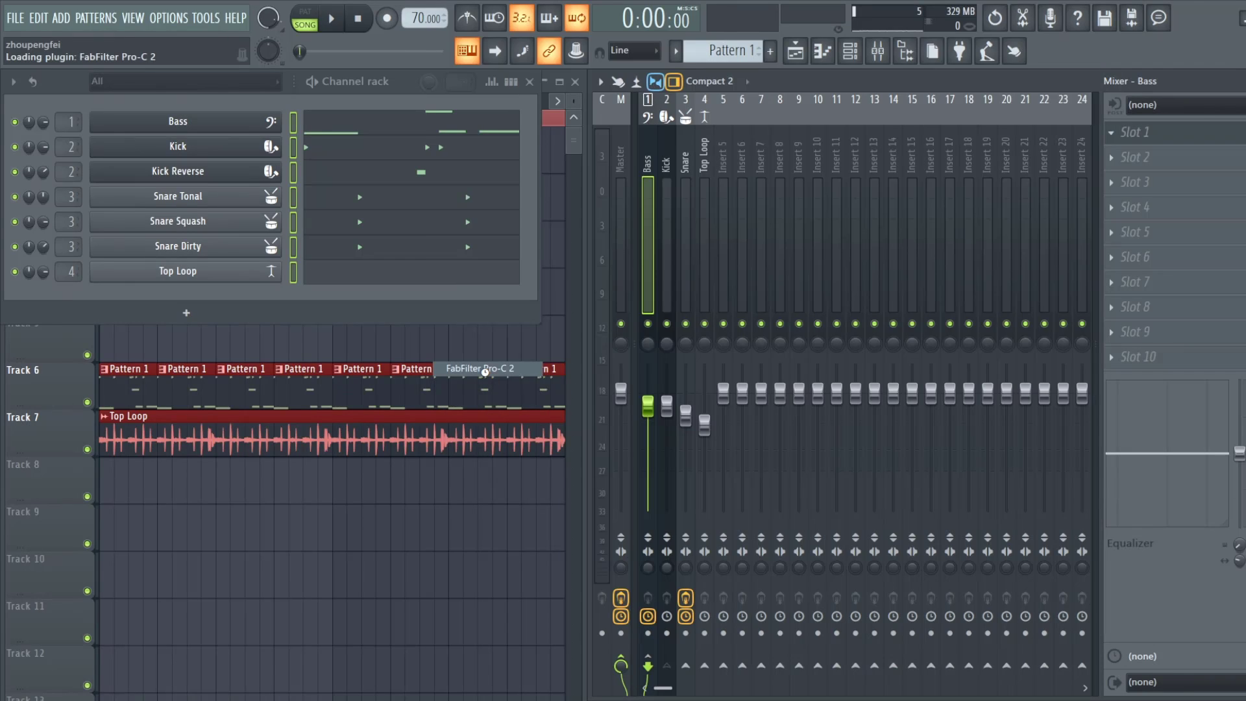
mouse_move(472, 388)
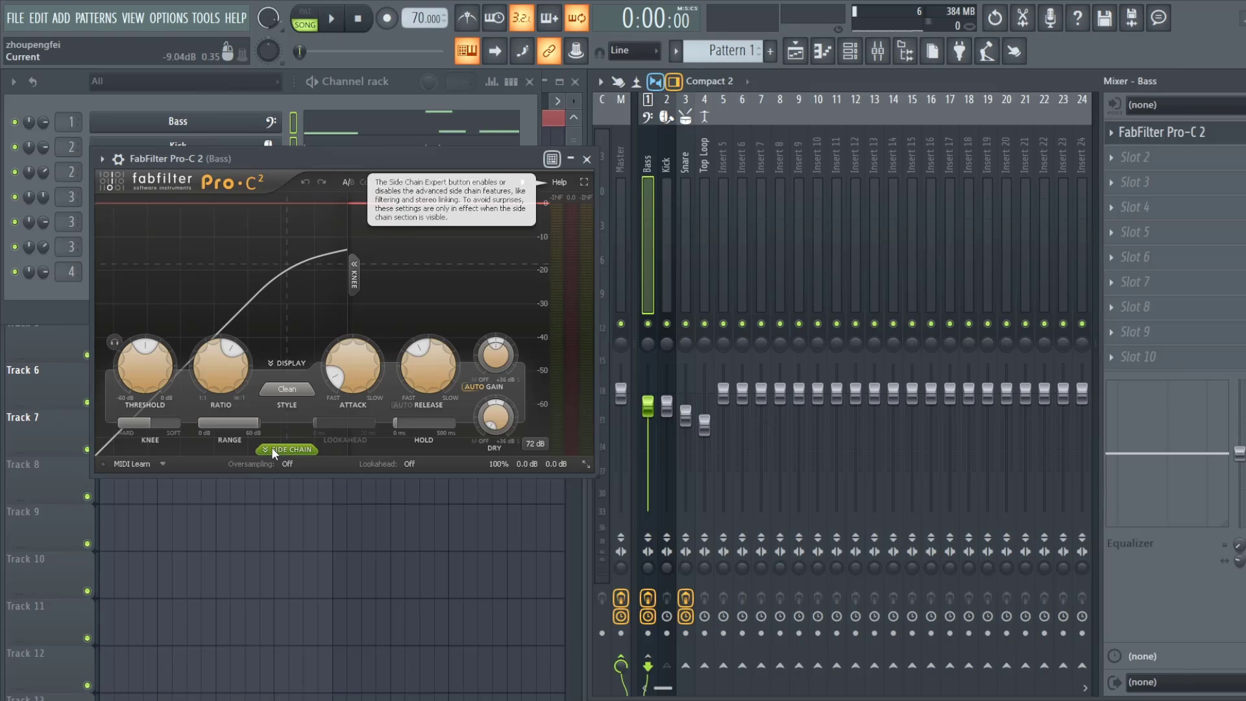
- Assign Kick to the Stereo Side Chain input in the plugin's processing connections, and return to the compressor's controls
click(123, 165)
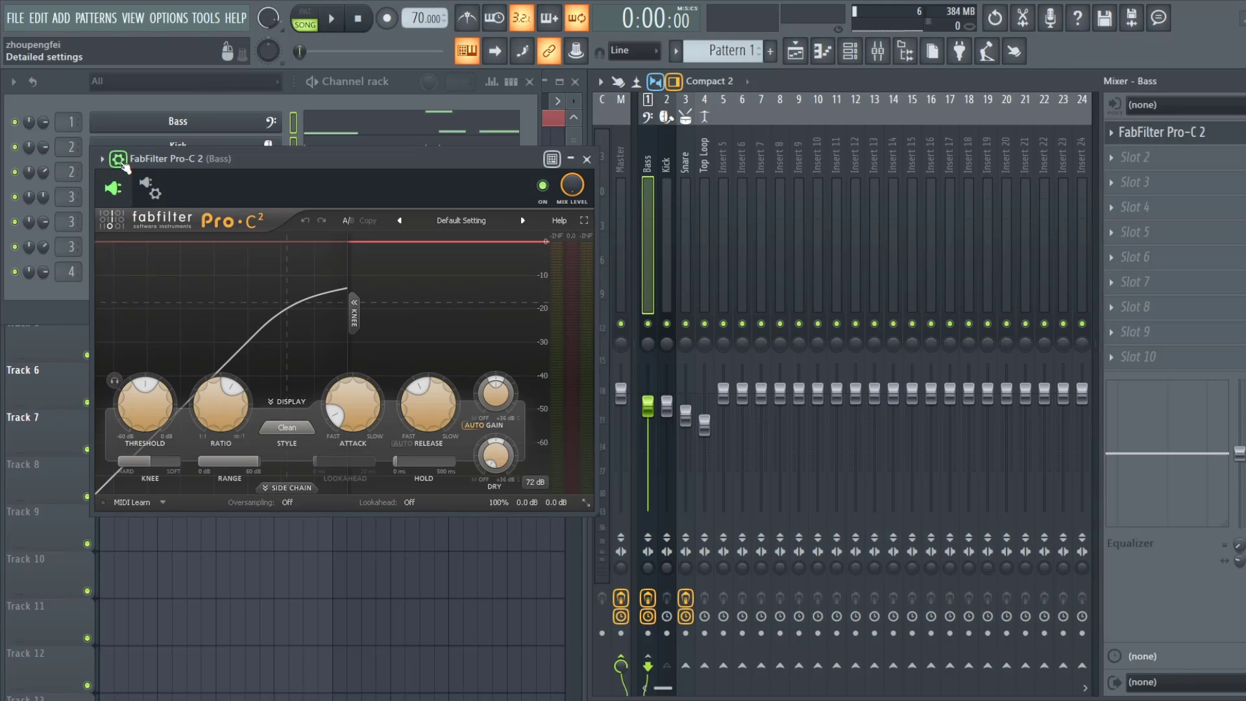
click(146, 192)
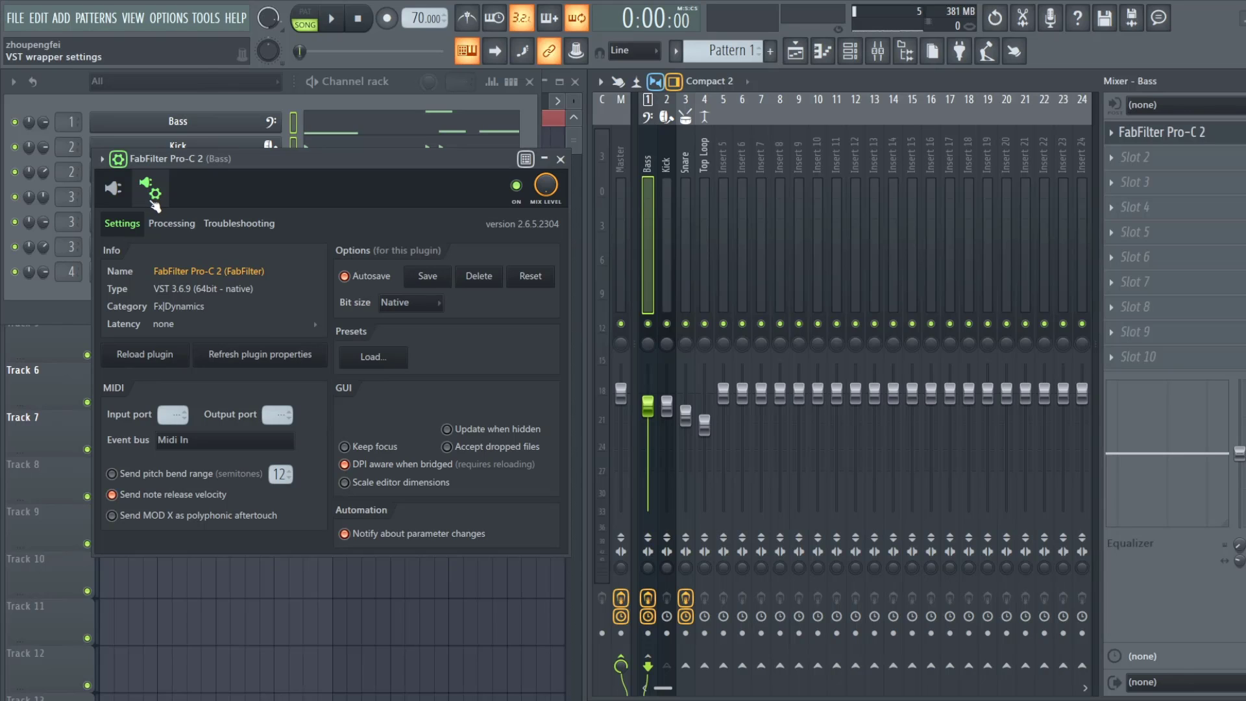
click(173, 227)
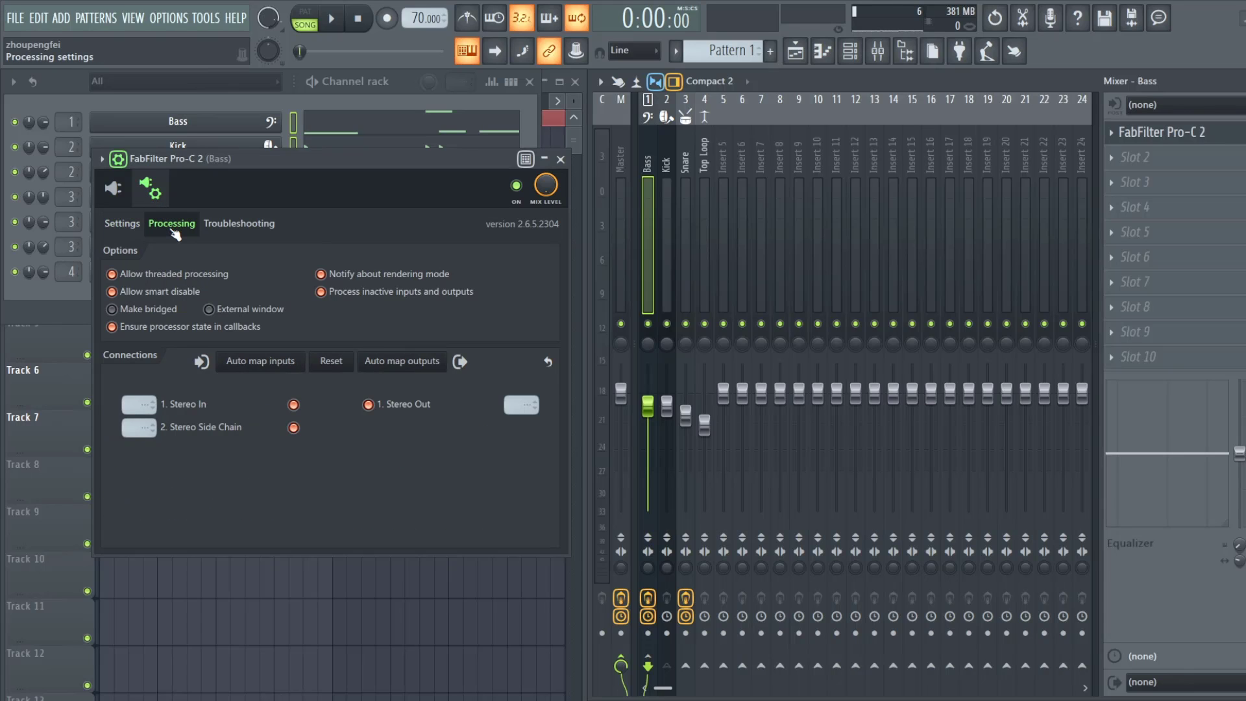
click(136, 427)
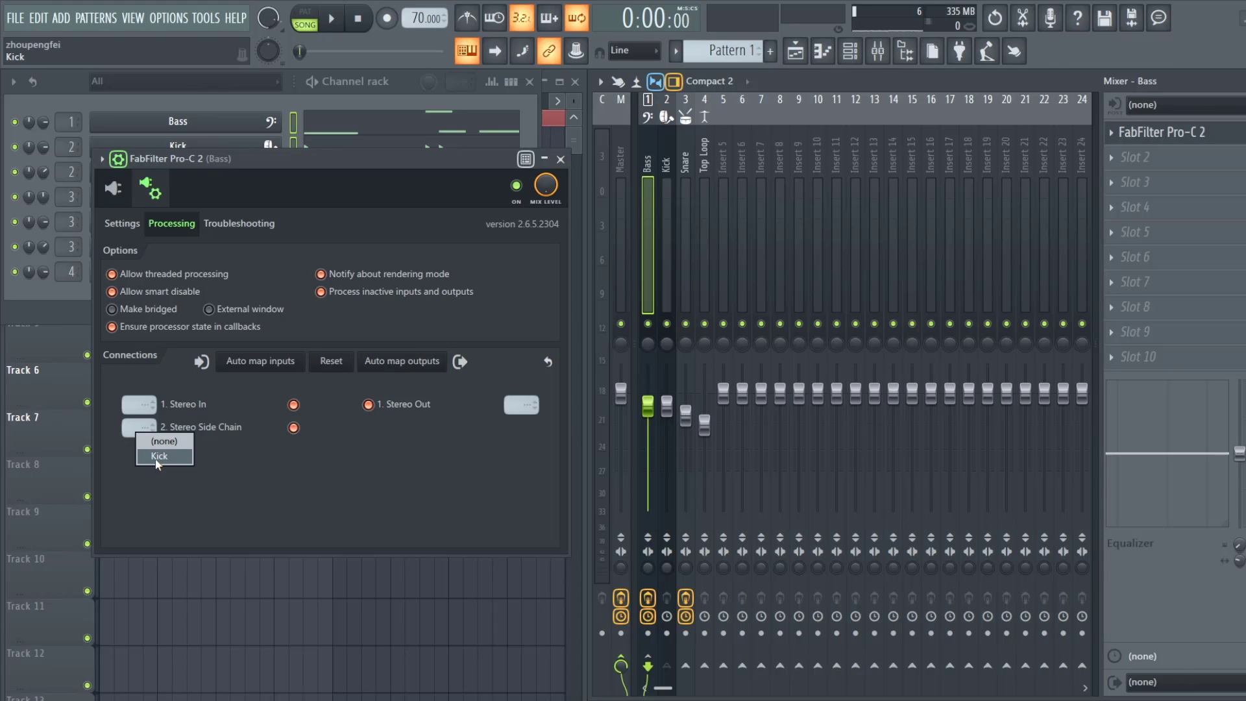
click(159, 456)
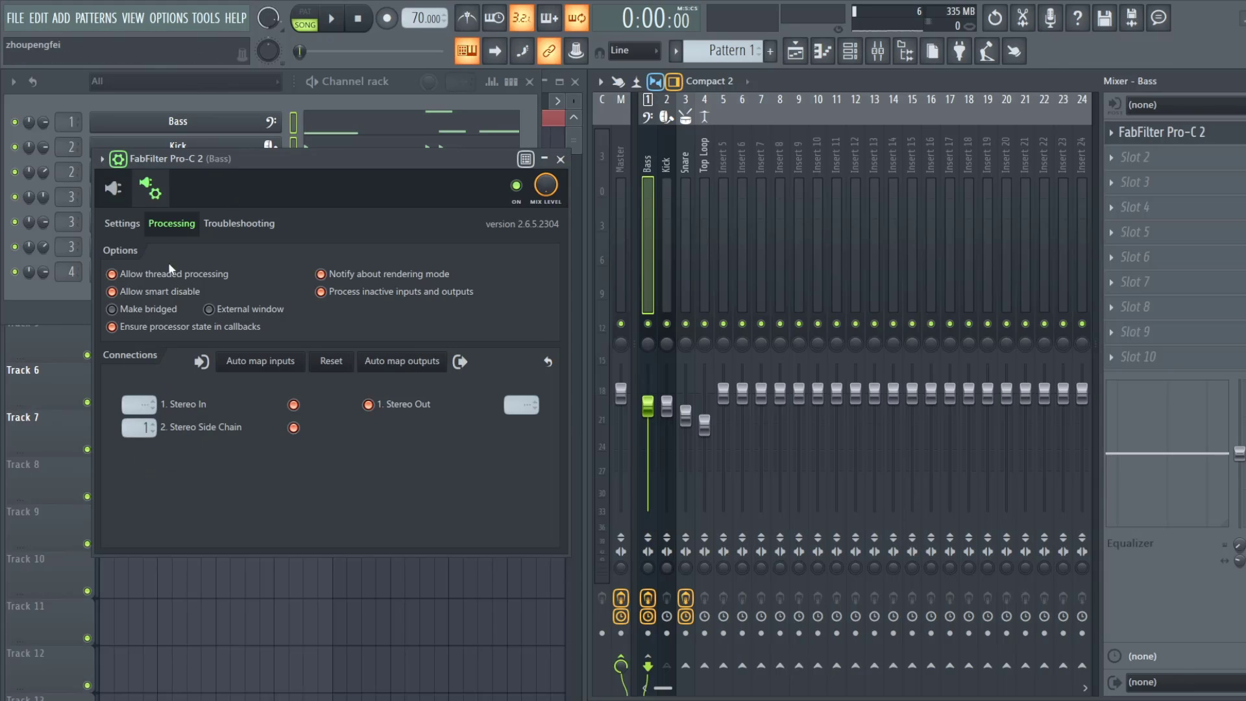
click(121, 160)
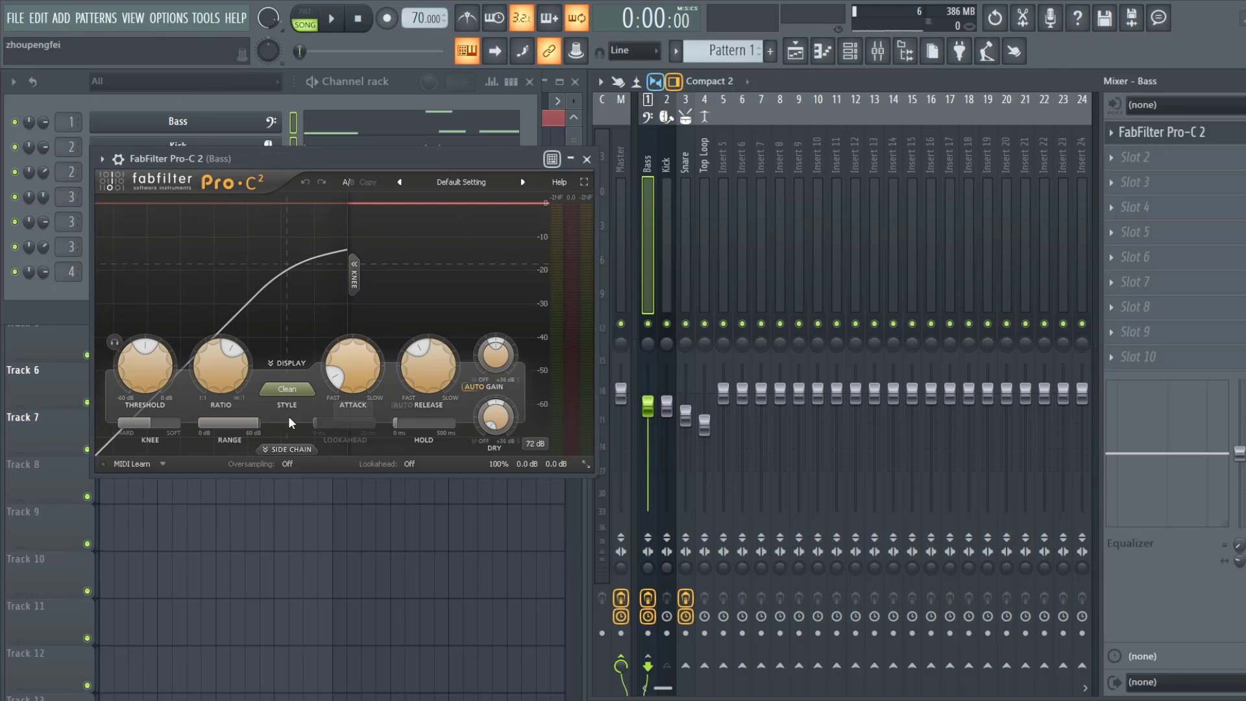
- Switch the compressor's side chain to external input and enable its 100 Hz low and 5000 Hz high filters
click(277, 449)
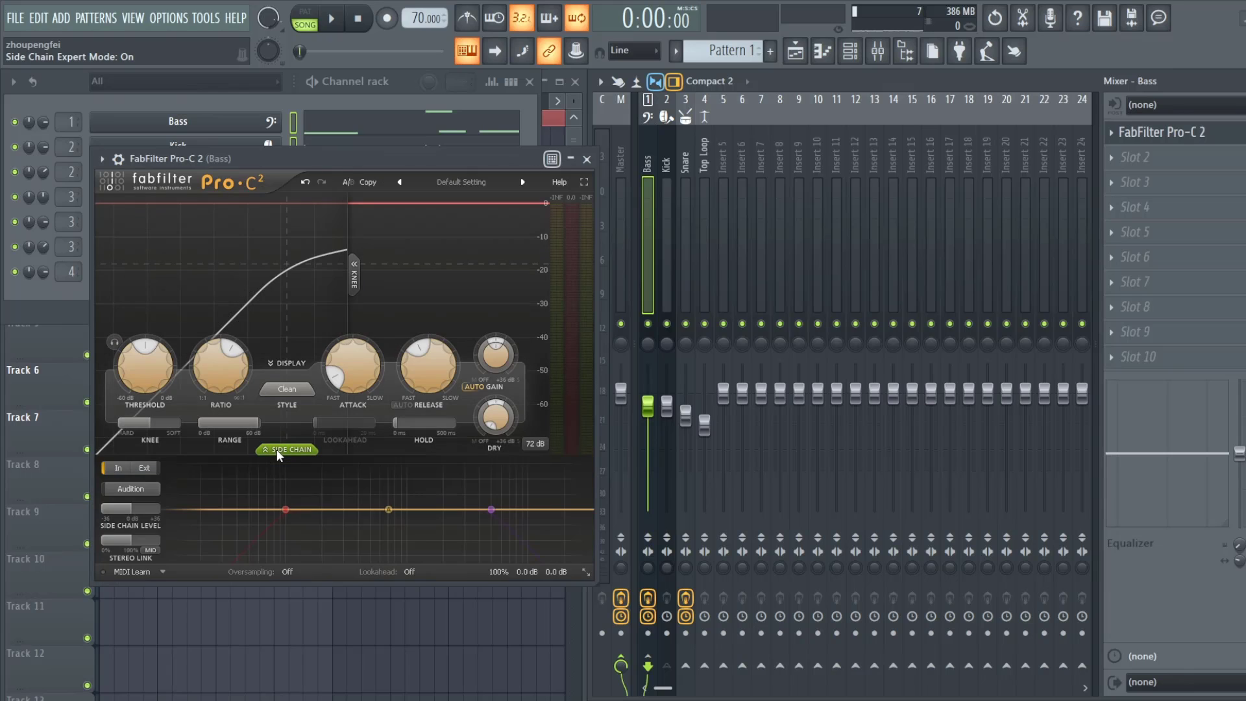
click(146, 467)
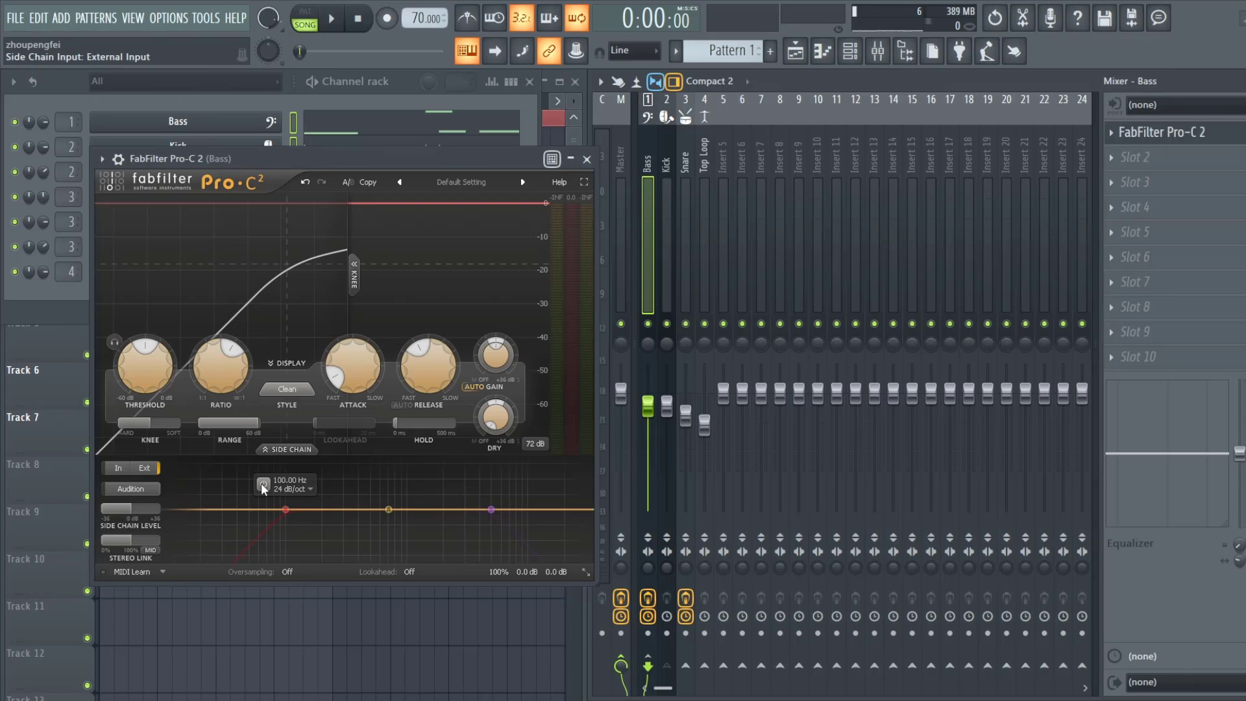
click(263, 486)
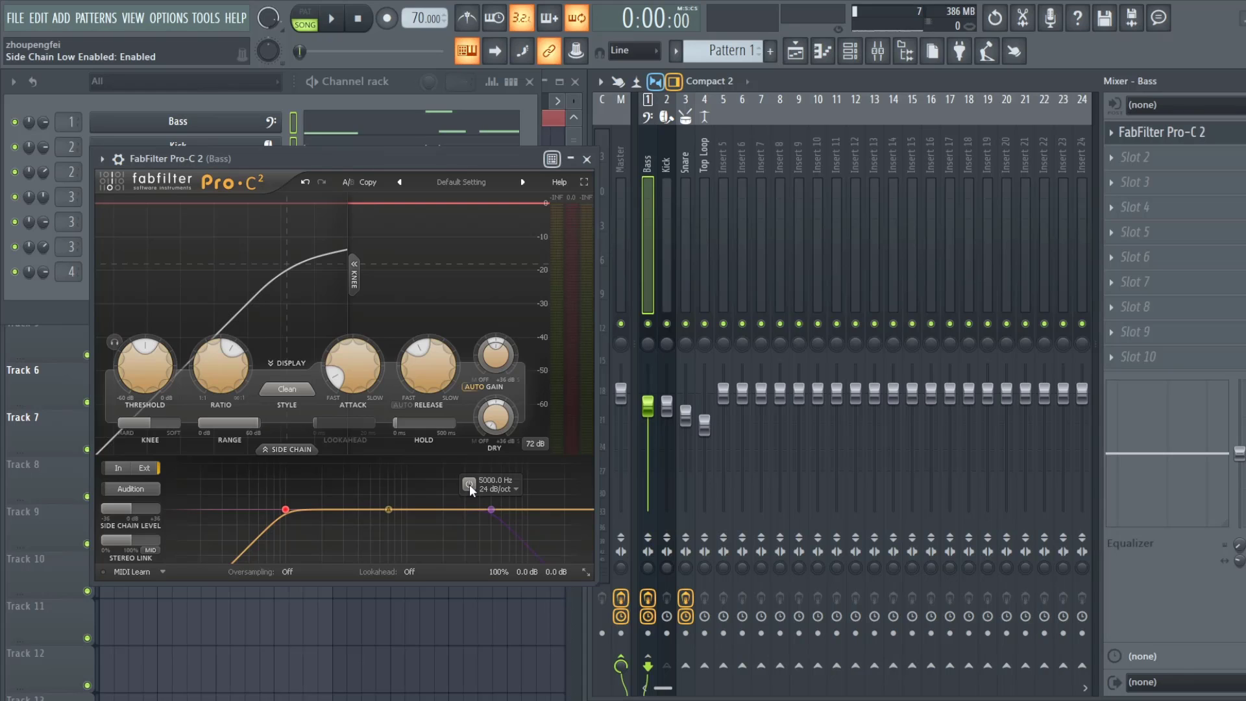
click(469, 483)
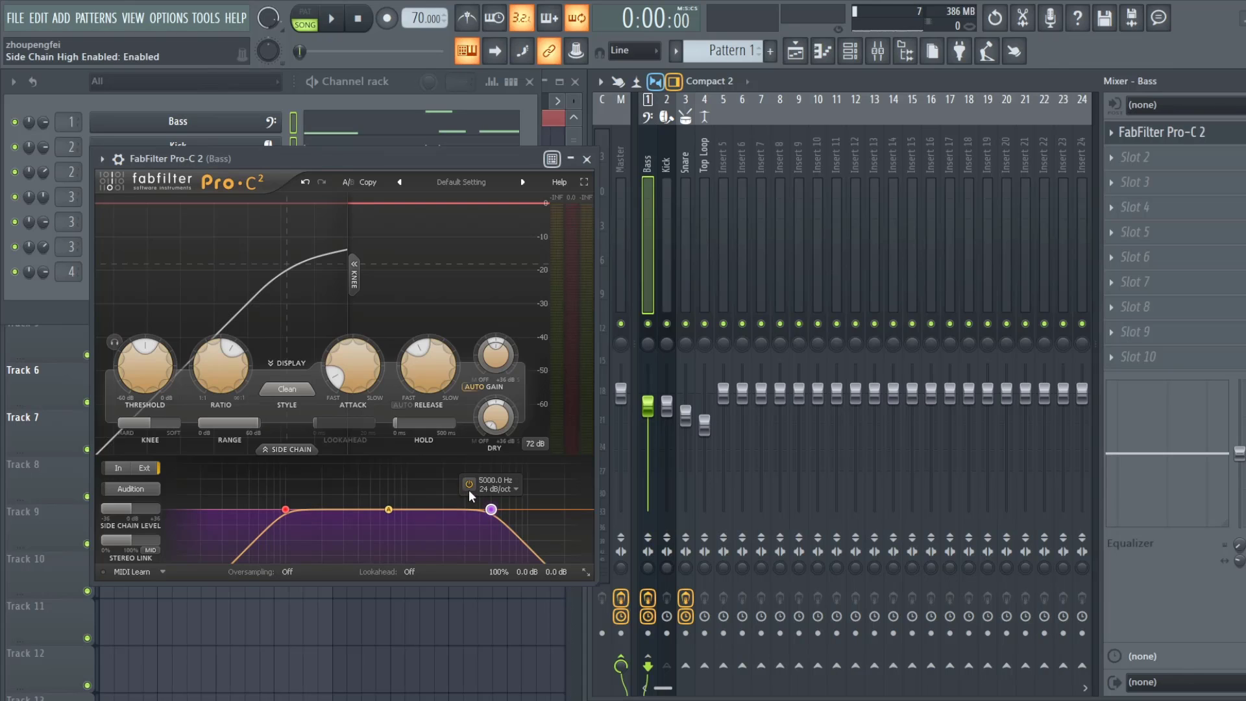
click(468, 484)
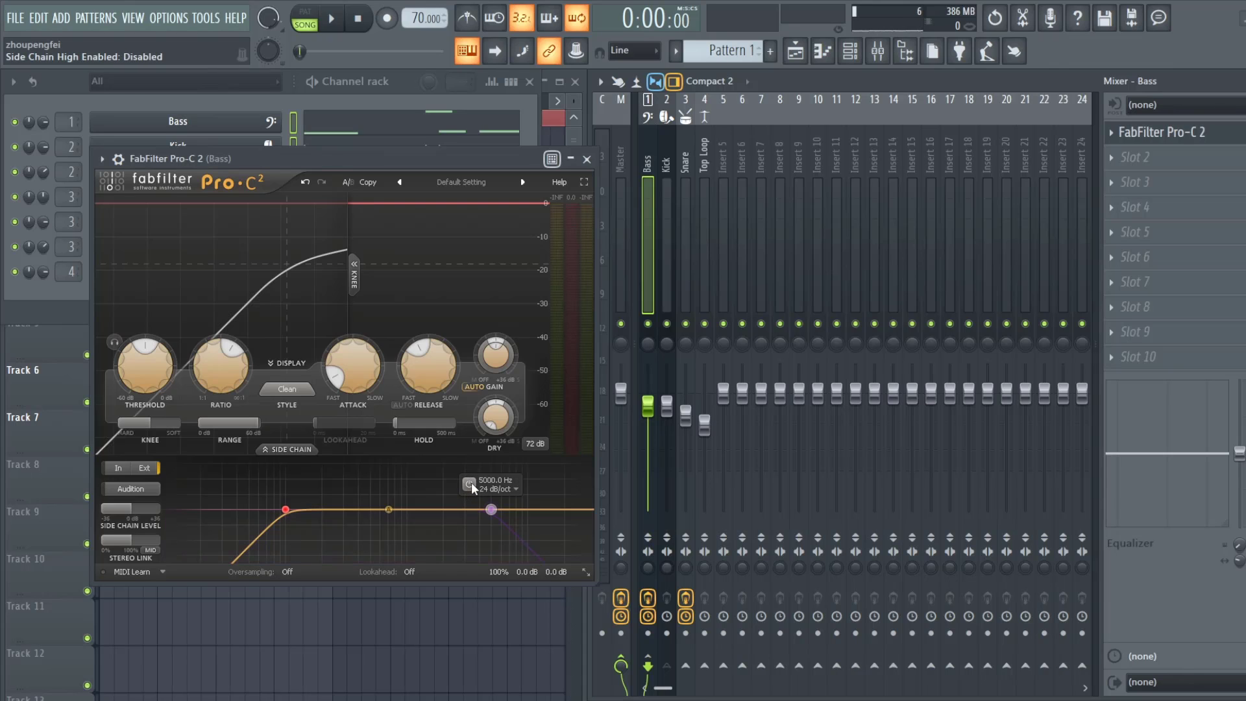
click(469, 484)
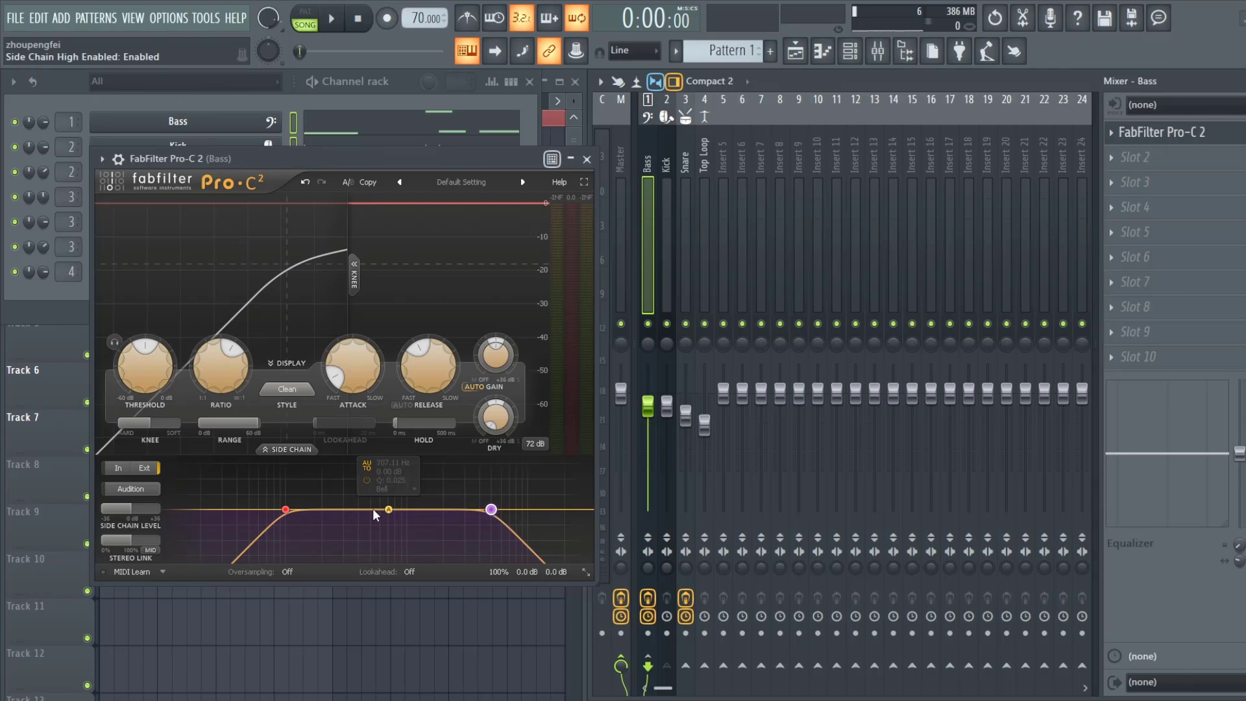
- Configure the compressor with auto gain off, a ratio of 100:1 and the Punch style
click(472, 387)
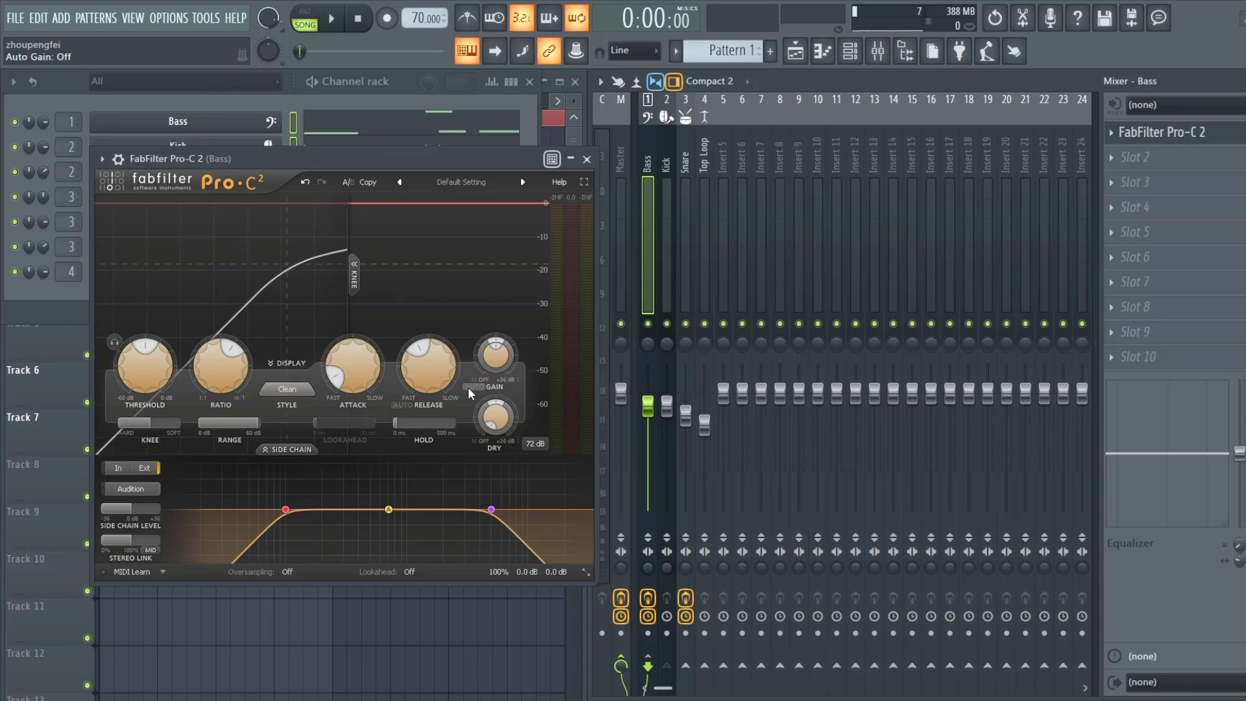
mouse_move(468, 387)
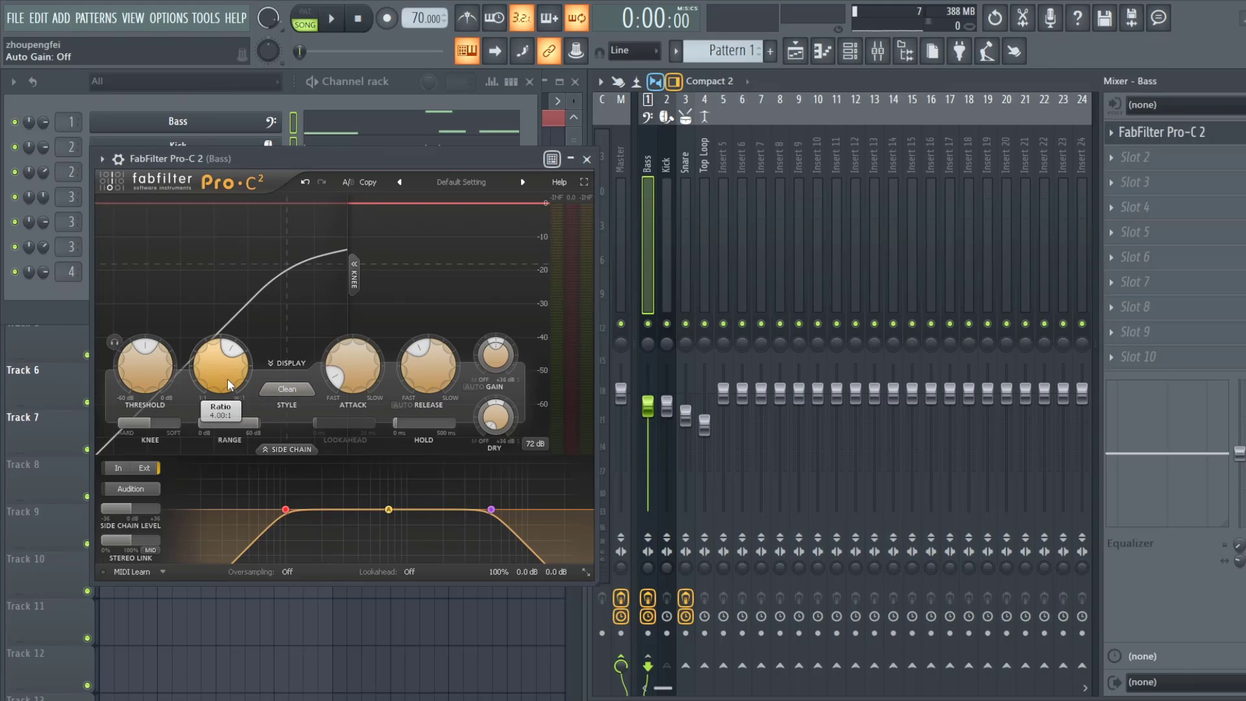
drag(227, 379, 233, 351)
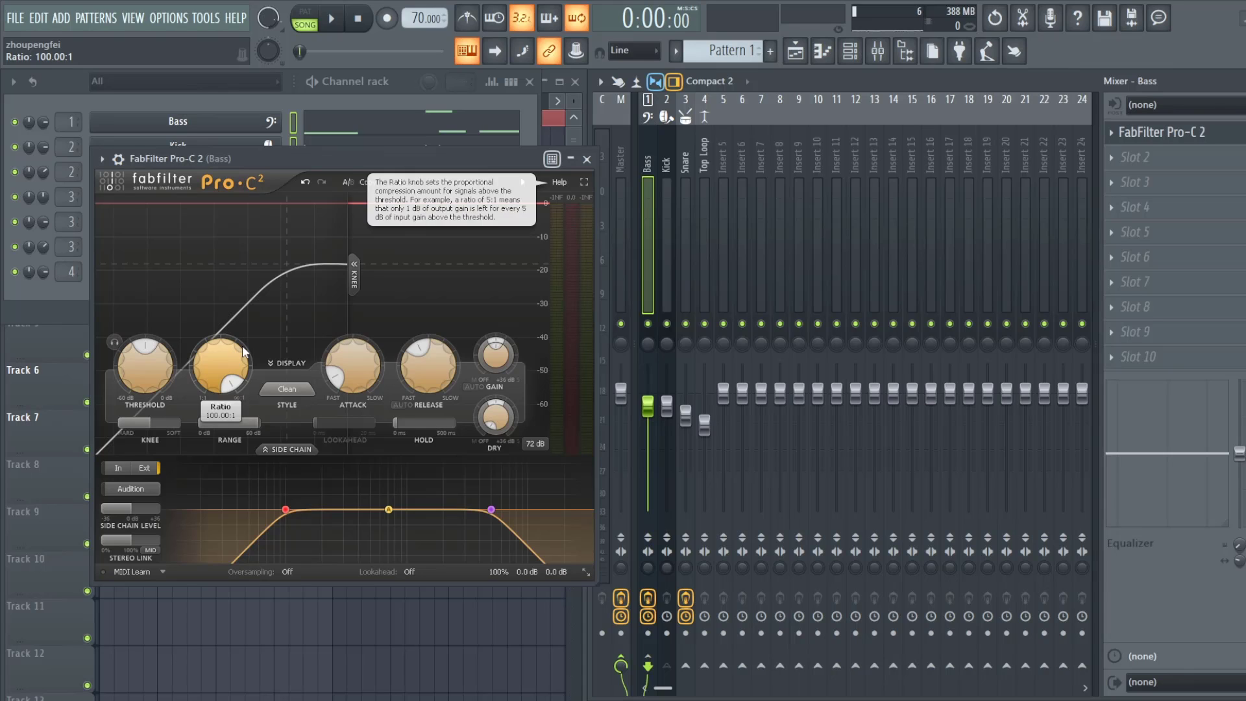
mouse_move(227, 373)
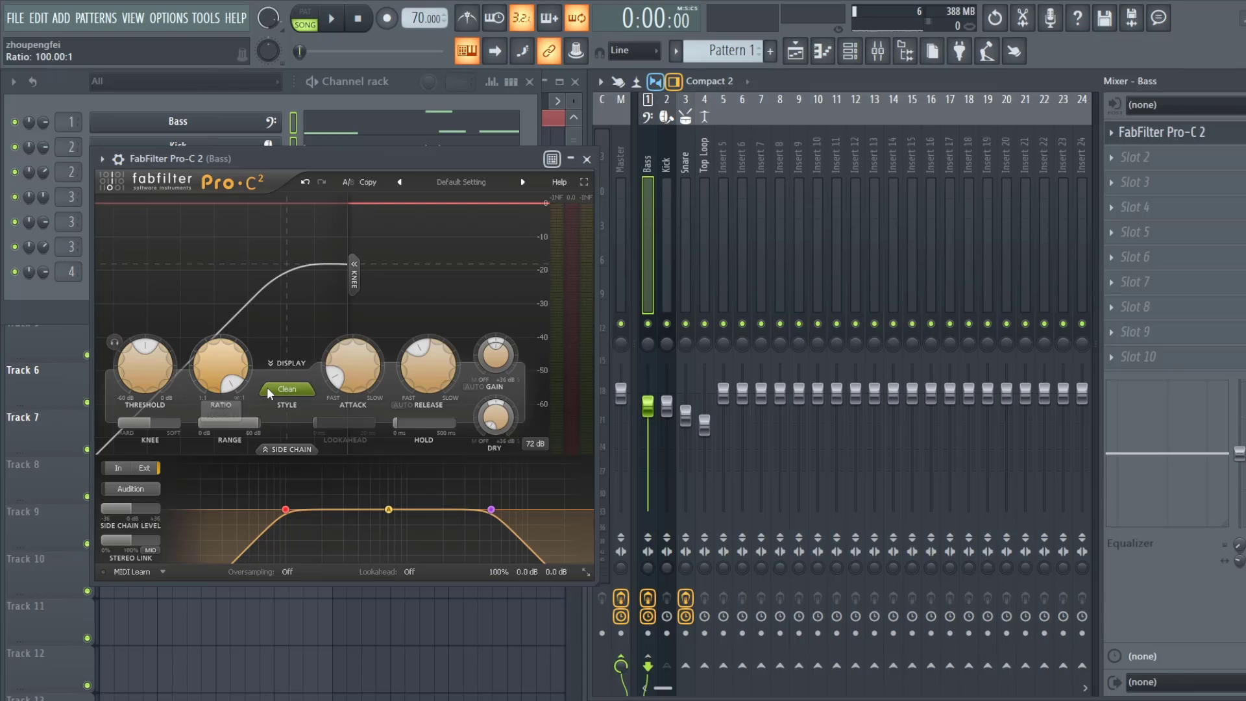
click(289, 391)
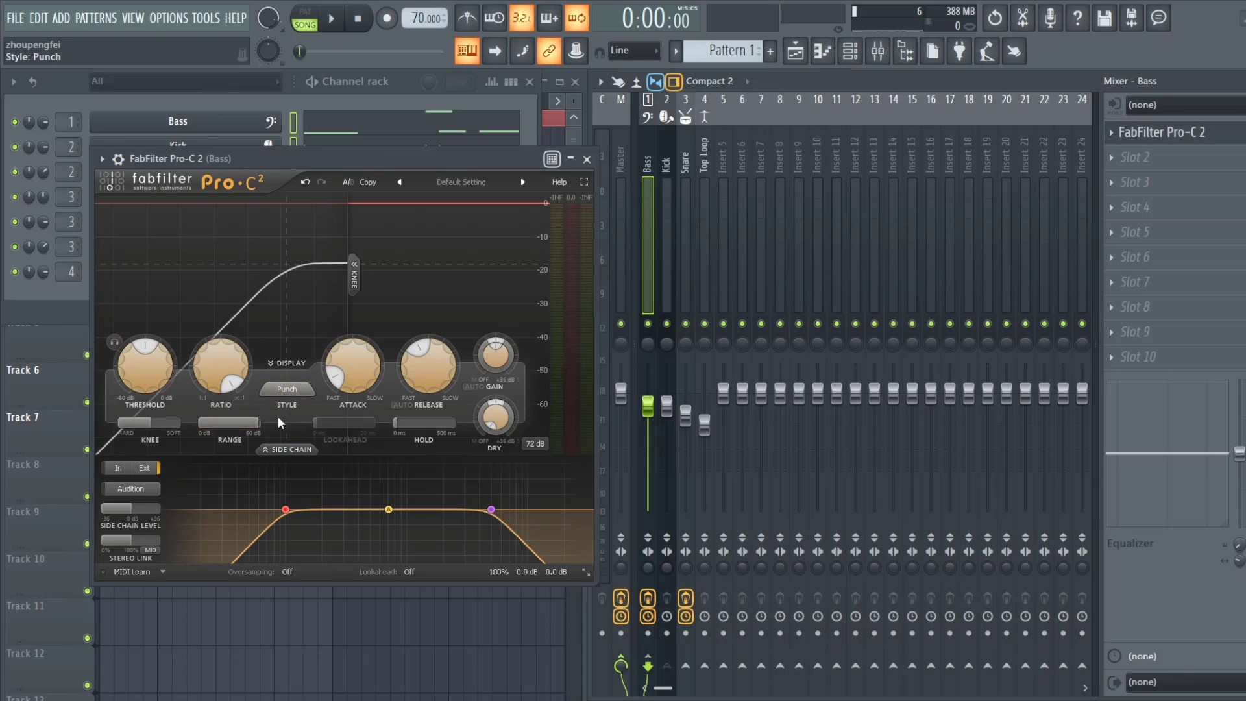
- Play the song twice from the start to check how the kick ducks the bass
key(space)
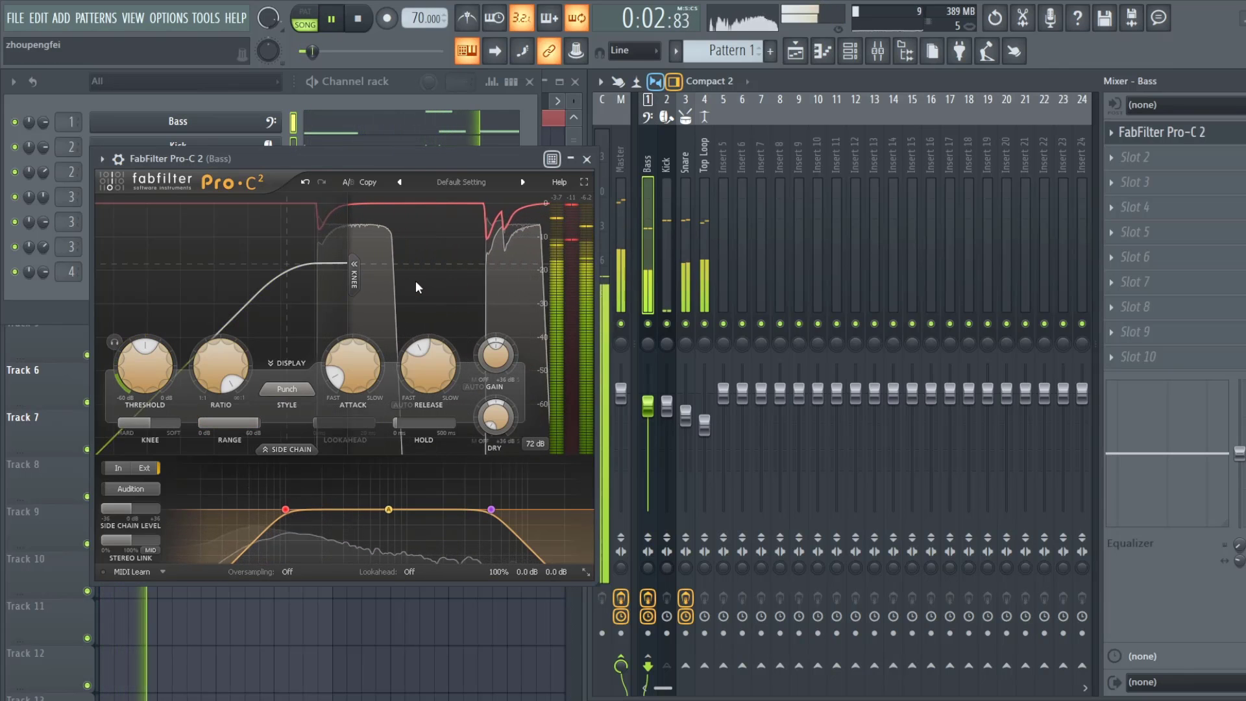
key(space)
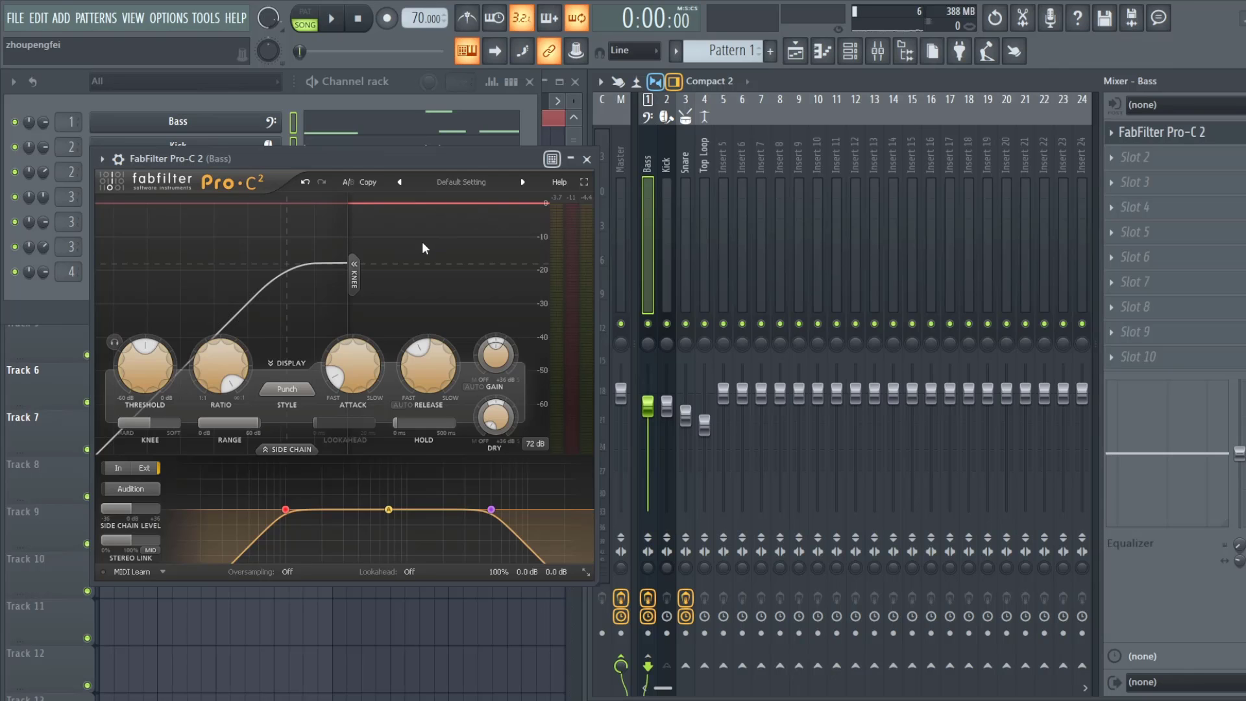
key(space)
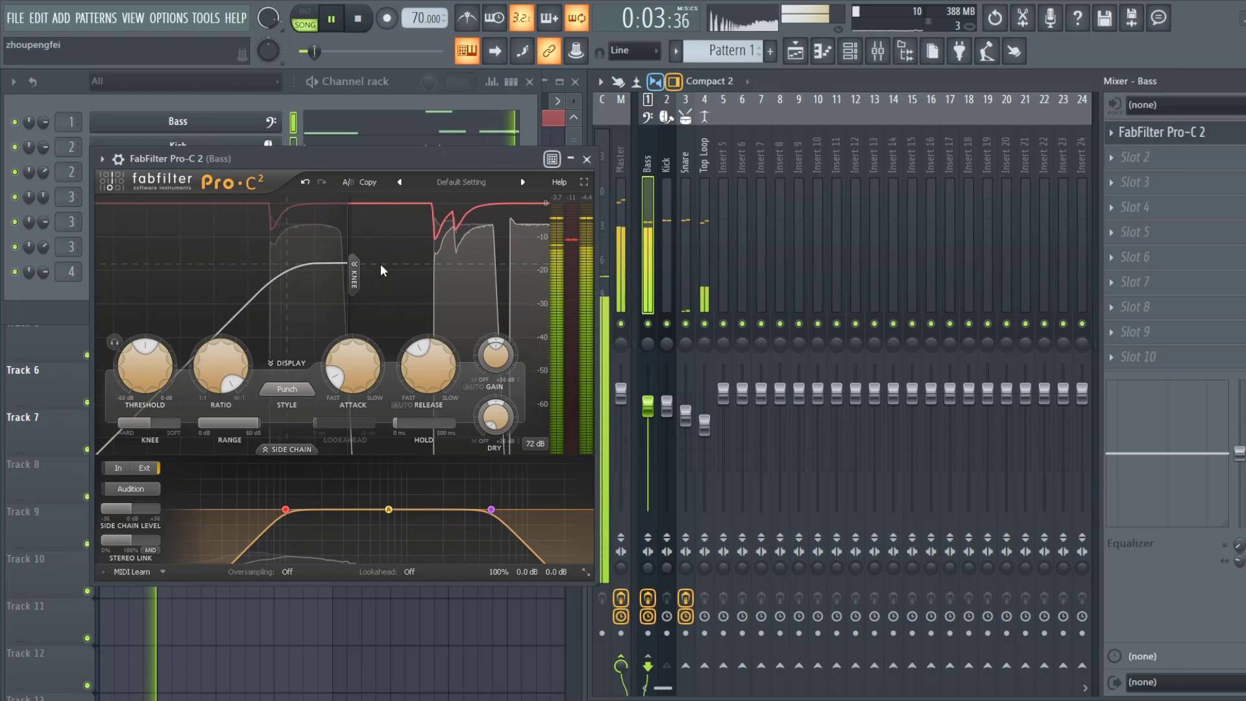
key(space)
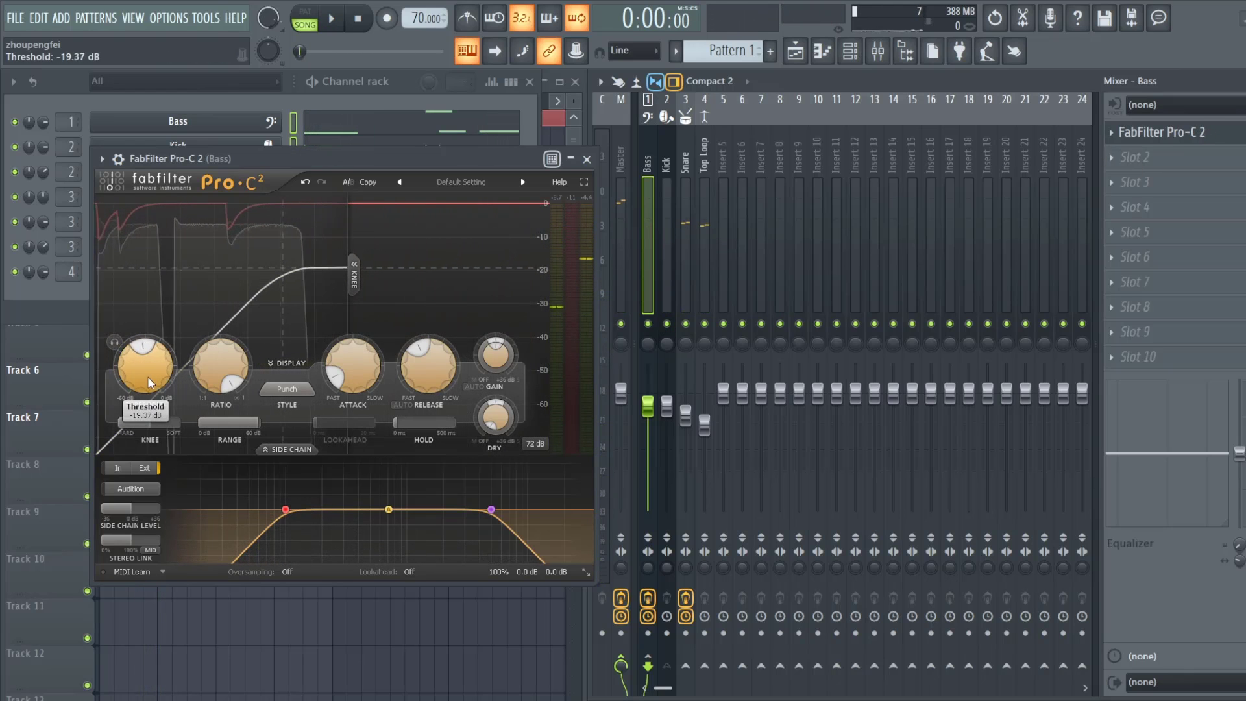
- Lower the compressor's threshold to about -32.71 dB and replay the song to check the gain reduction on the bass
mouse_move(148, 378)
mouse_down()
mouse_move(150, 402)
mouse_move(150, 384)
mouse_up()
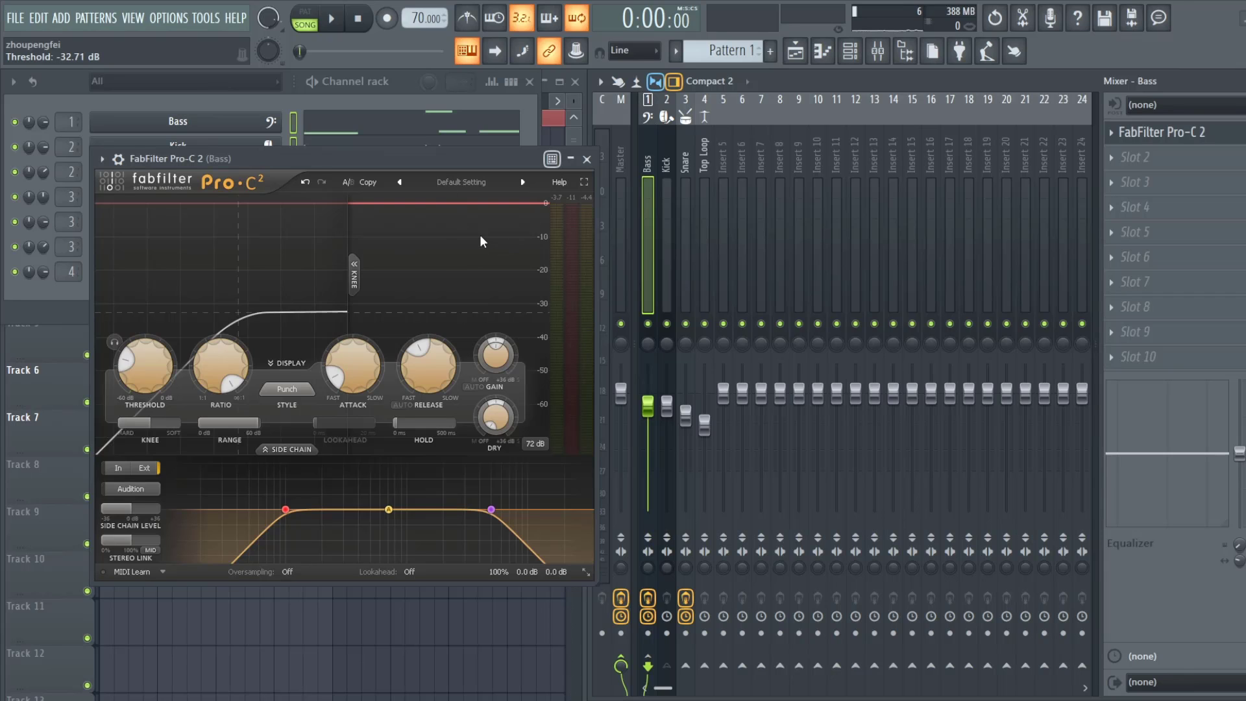
key(space)
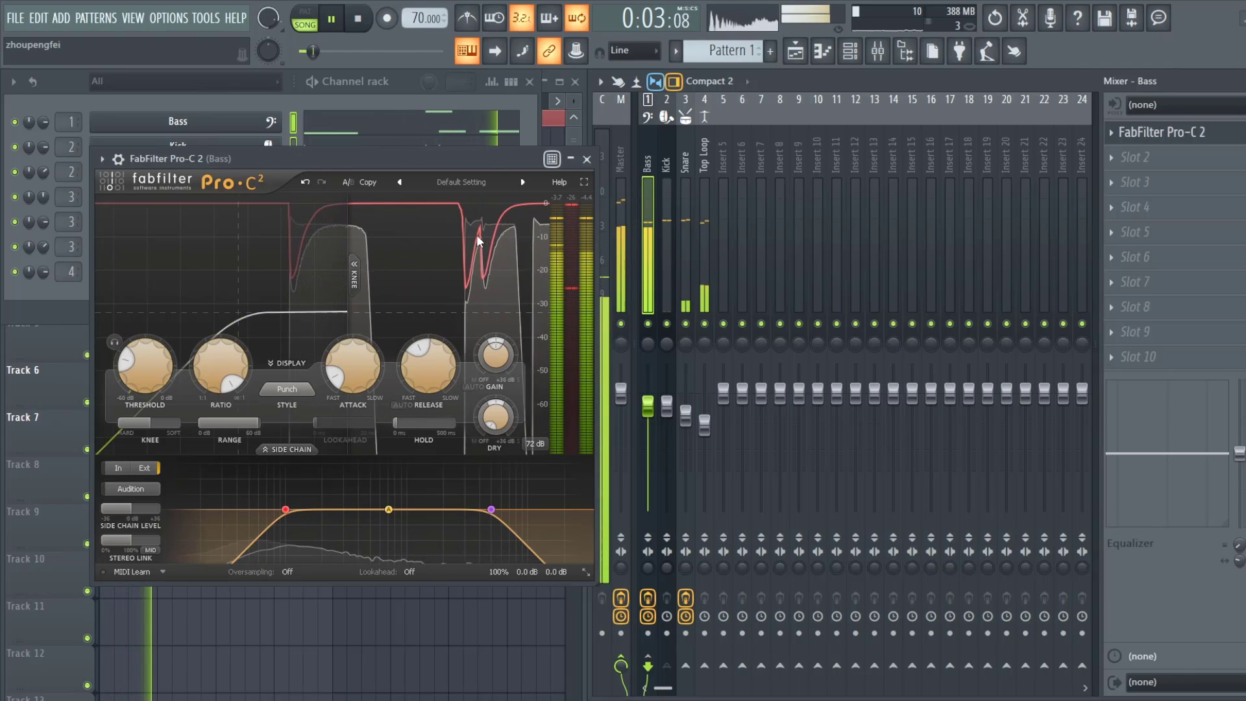
key(space)
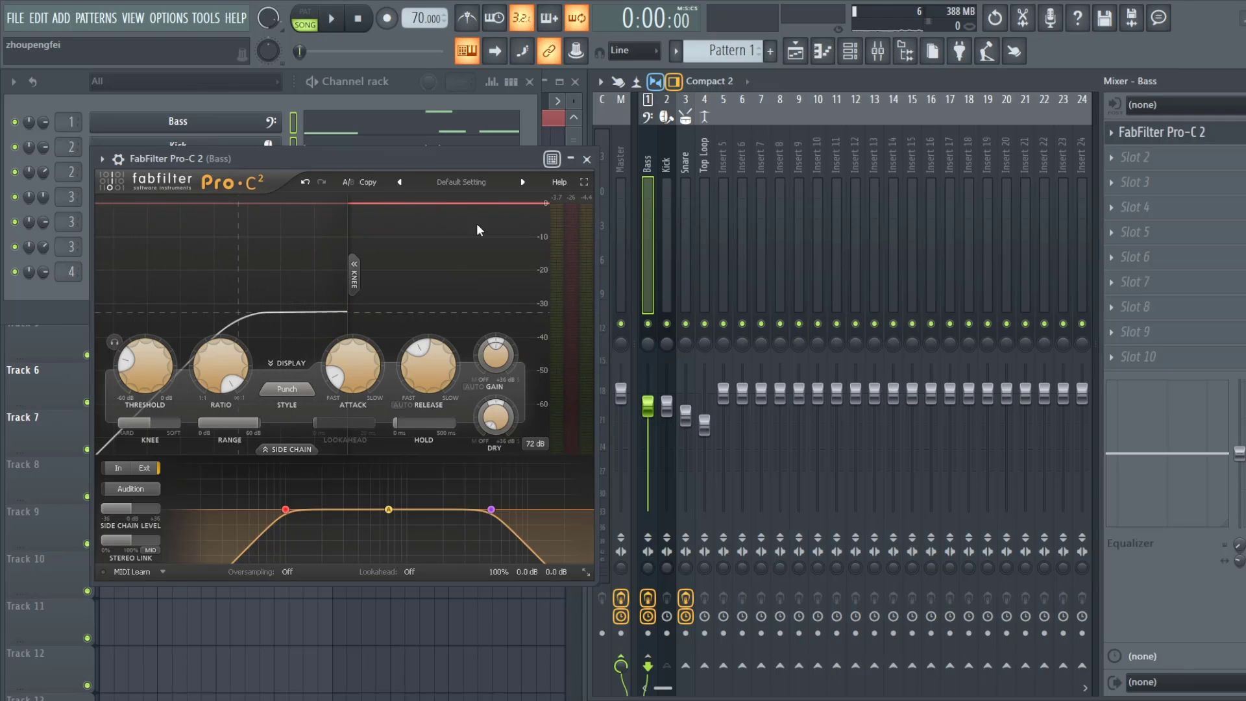
key(space)
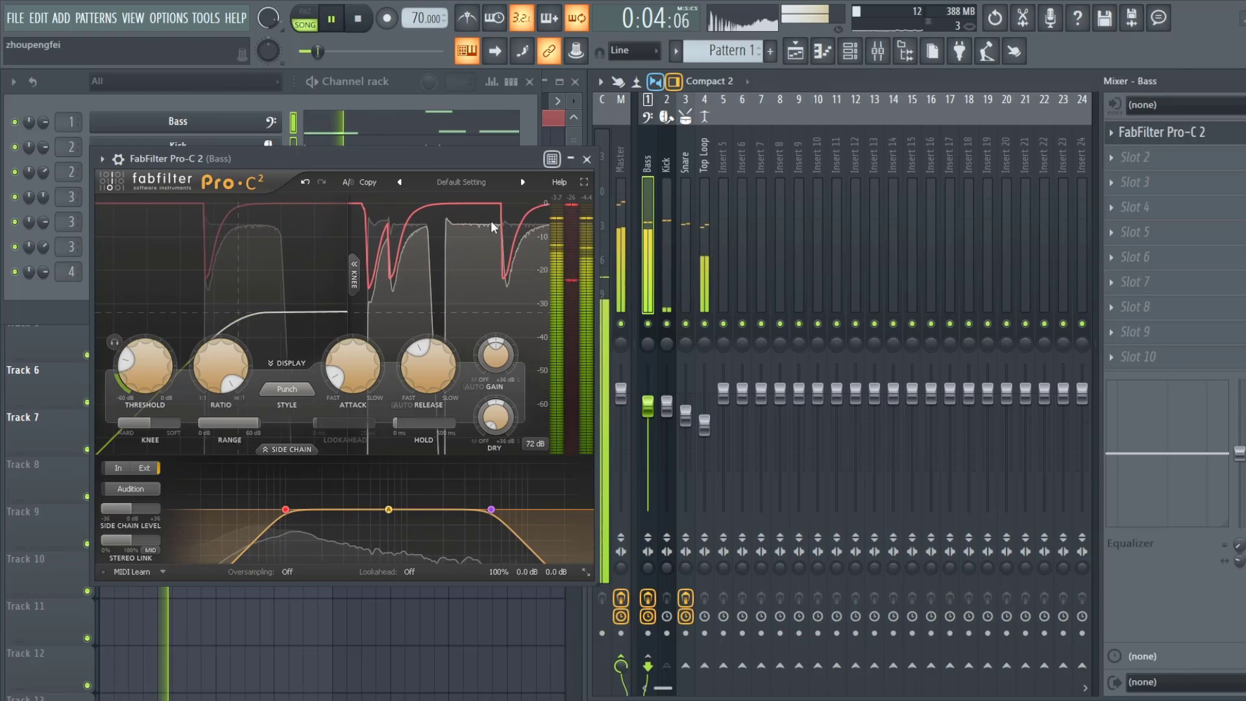
key(space)
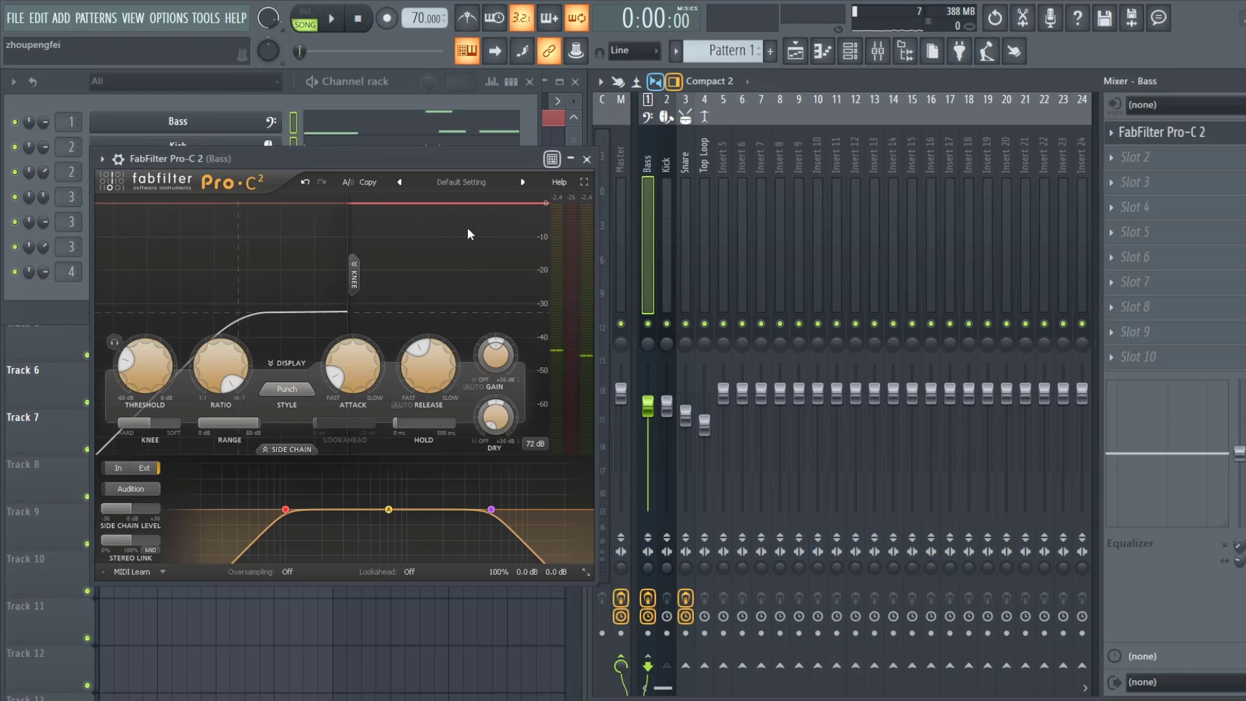
- Shorten the compressor's release to 15.6 ms, playing the song before and after the change to compare the bass ducking
key(space)
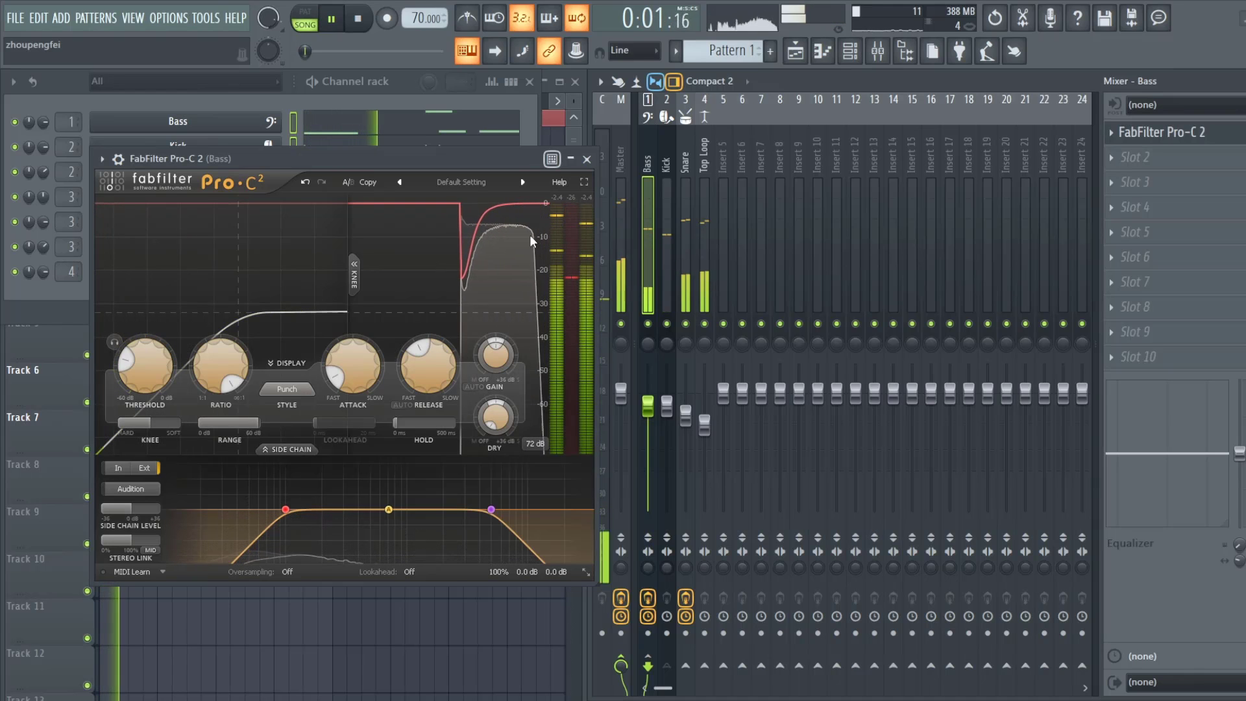
key(space)
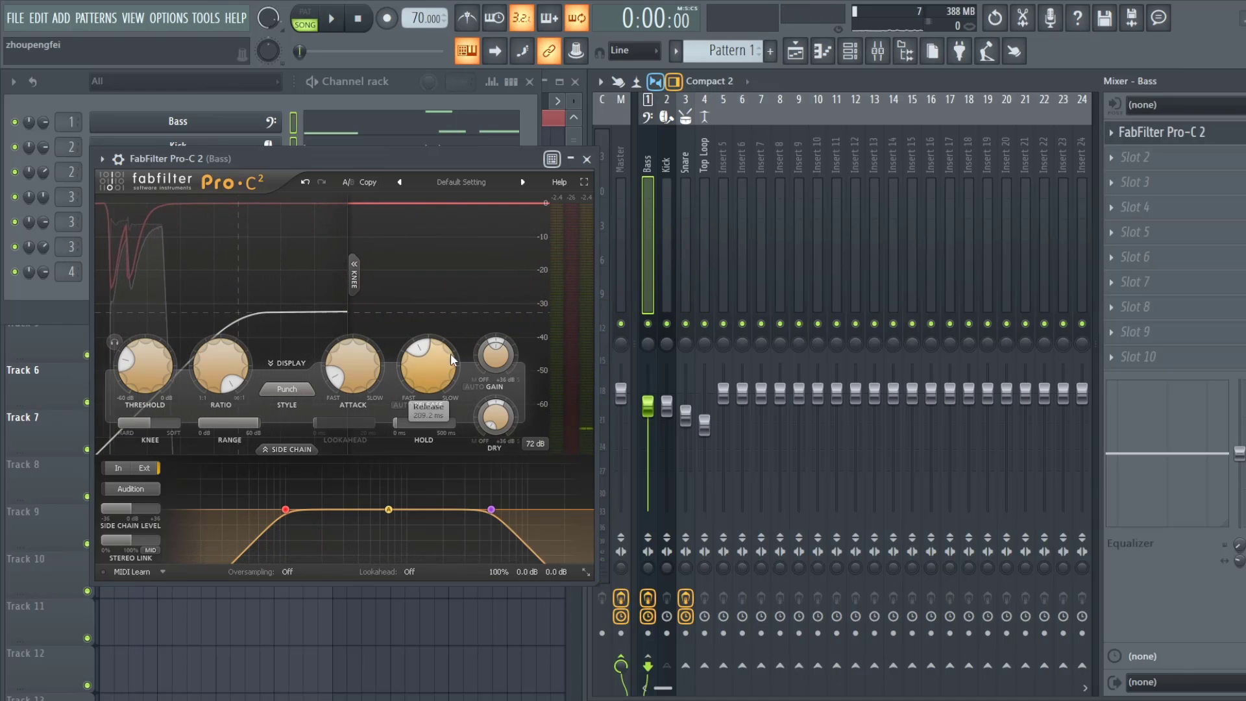
mouse_move(445, 367)
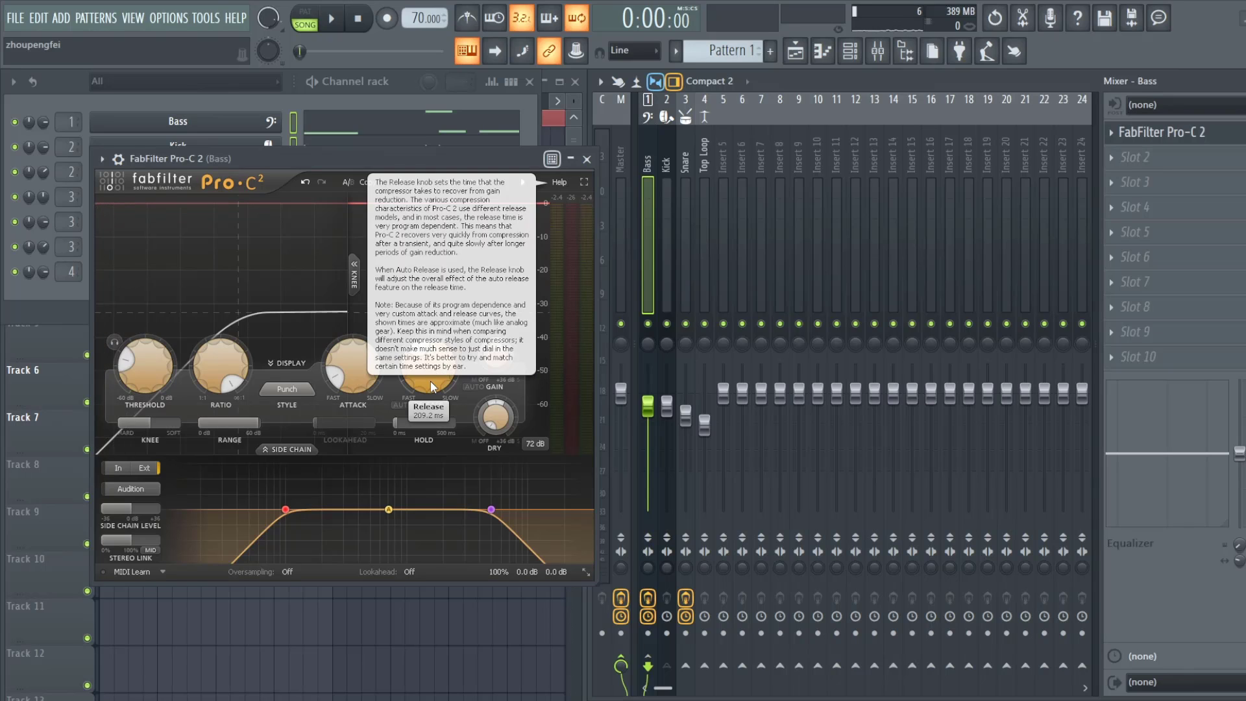
scroll(430, 375, down, 5)
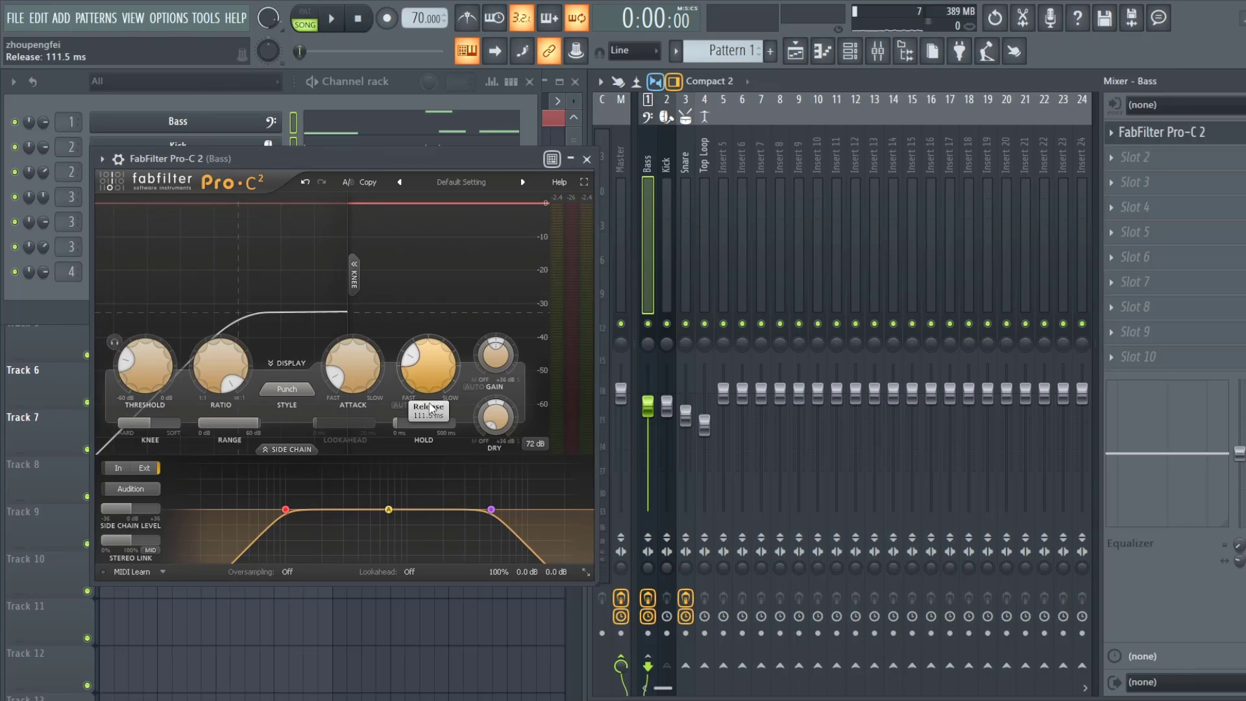
drag(434, 353, 434, 377)
scroll(433, 389, down, 4)
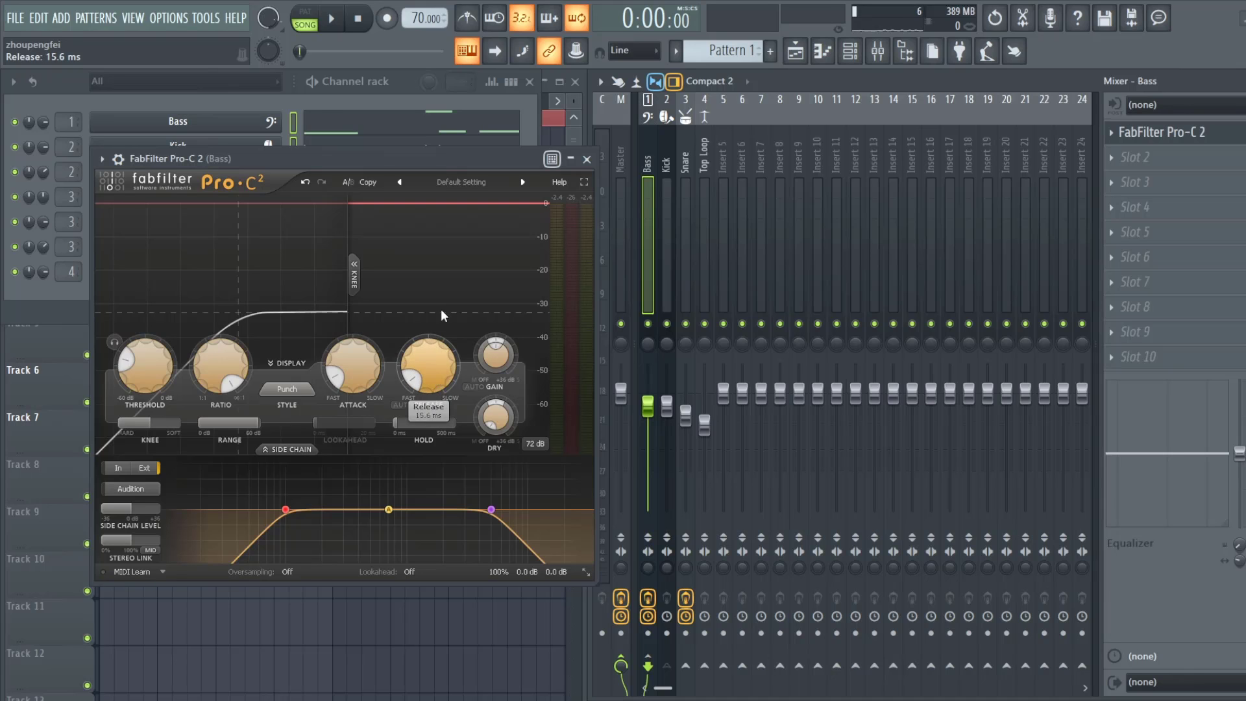
key(space)
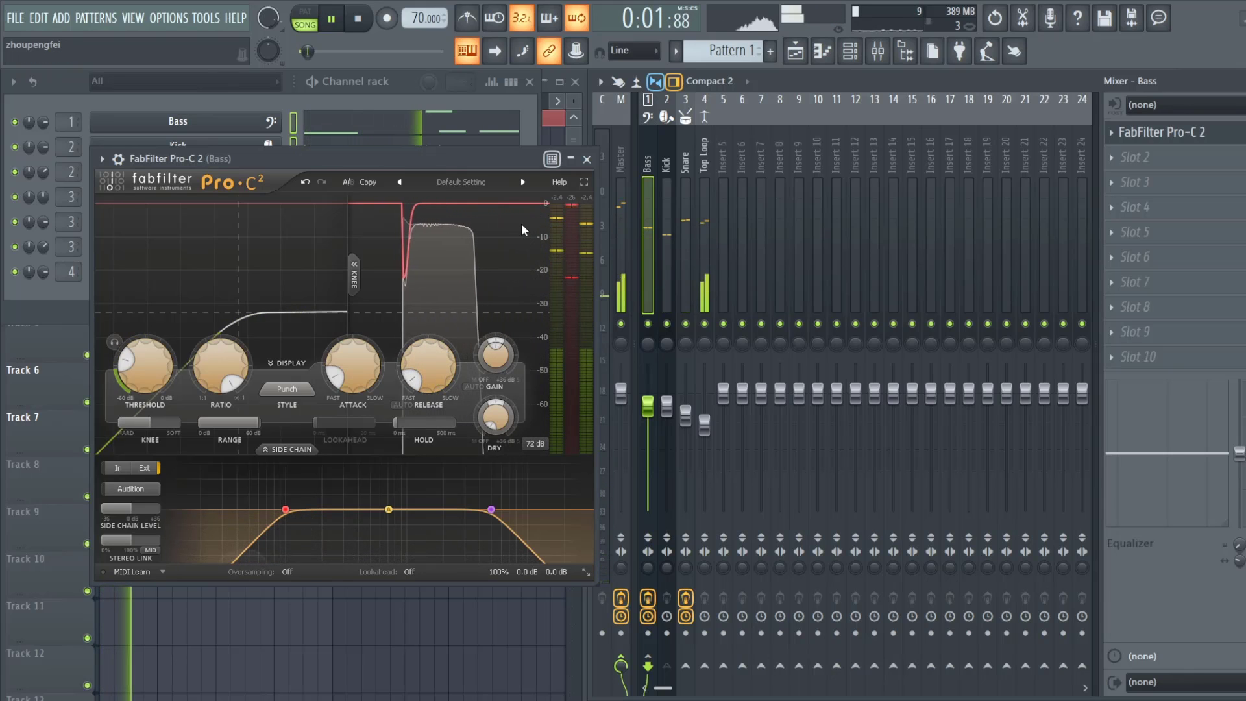
key(space)
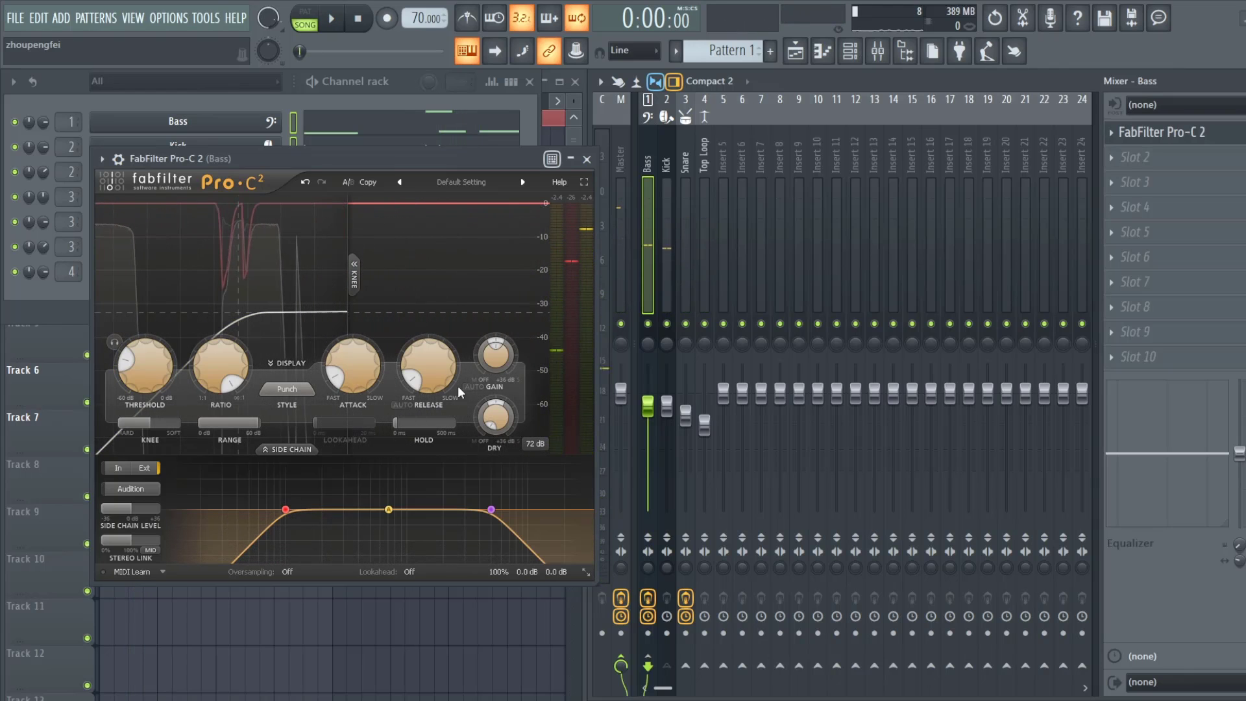
- Disable the 100 Hz low filter in the side chain and play the song twice to check the ducking
mouse_move(284, 510)
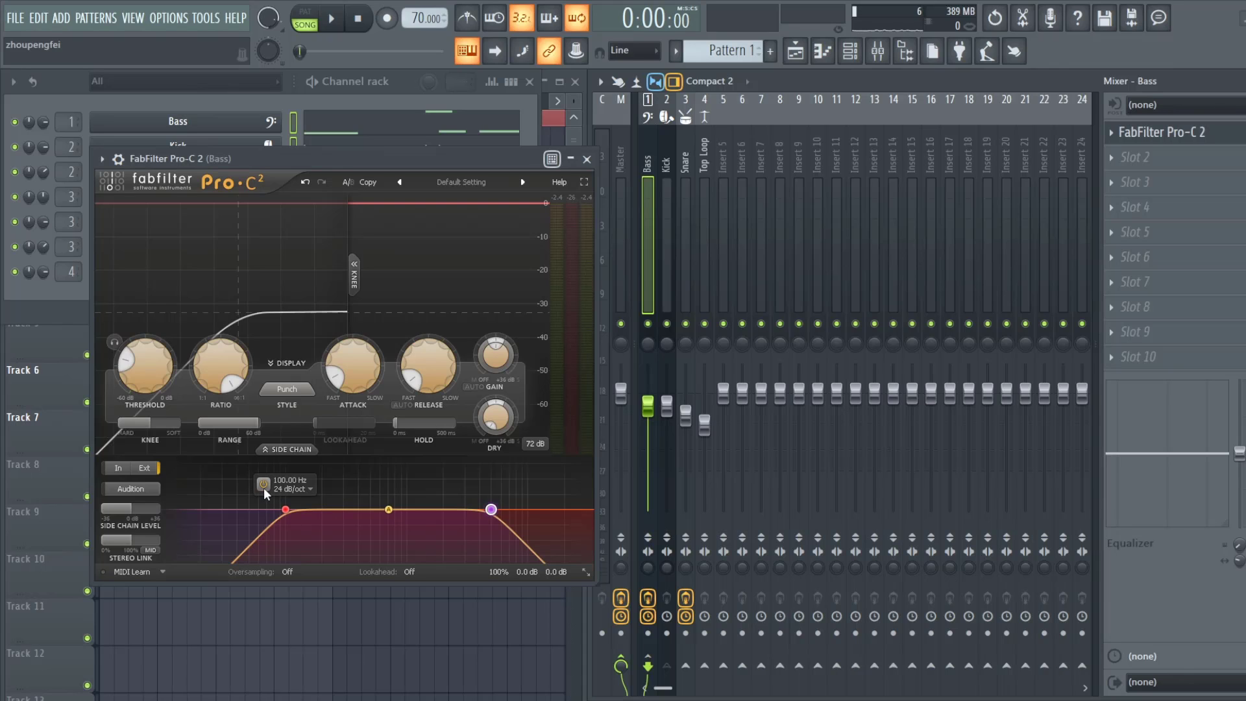
click(263, 484)
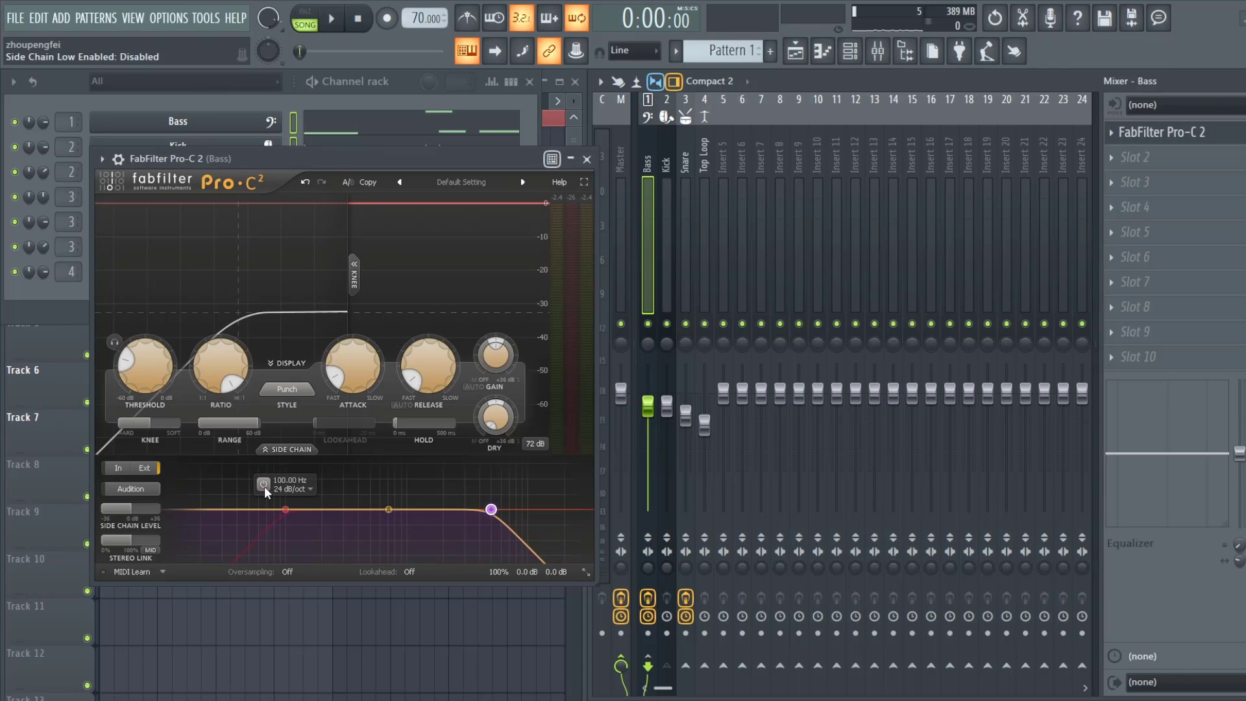
mouse_move(462, 510)
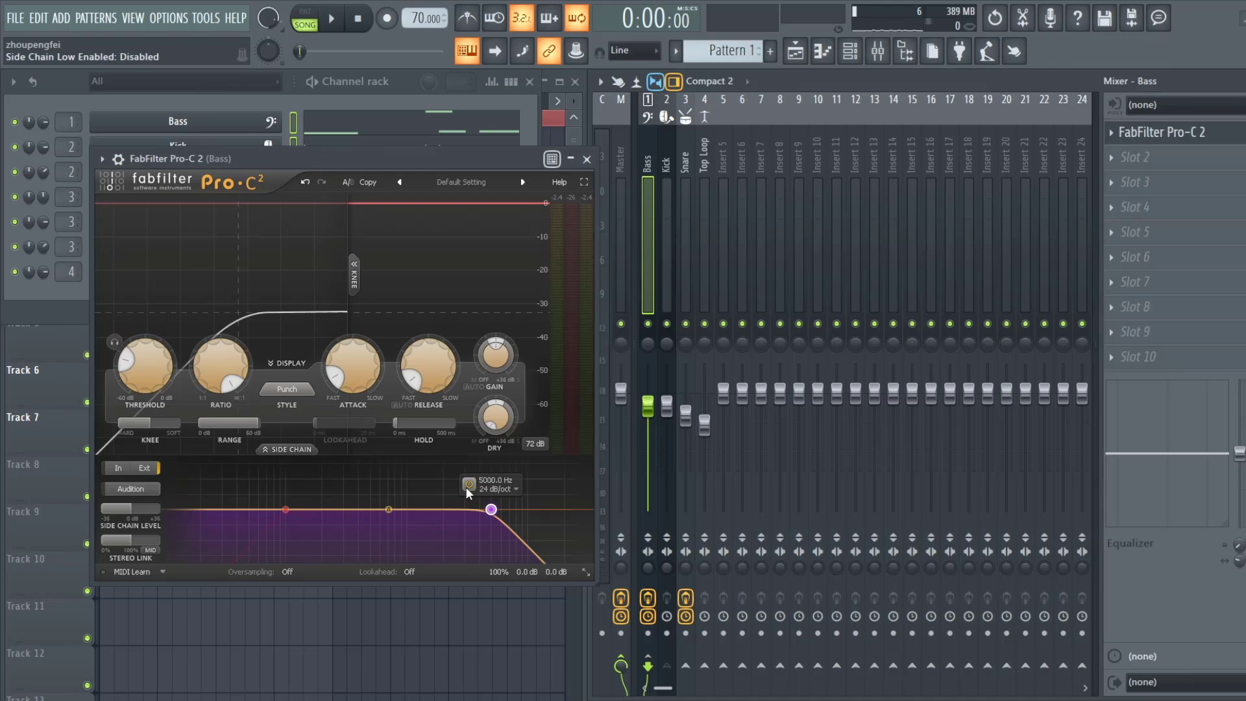
key(space)
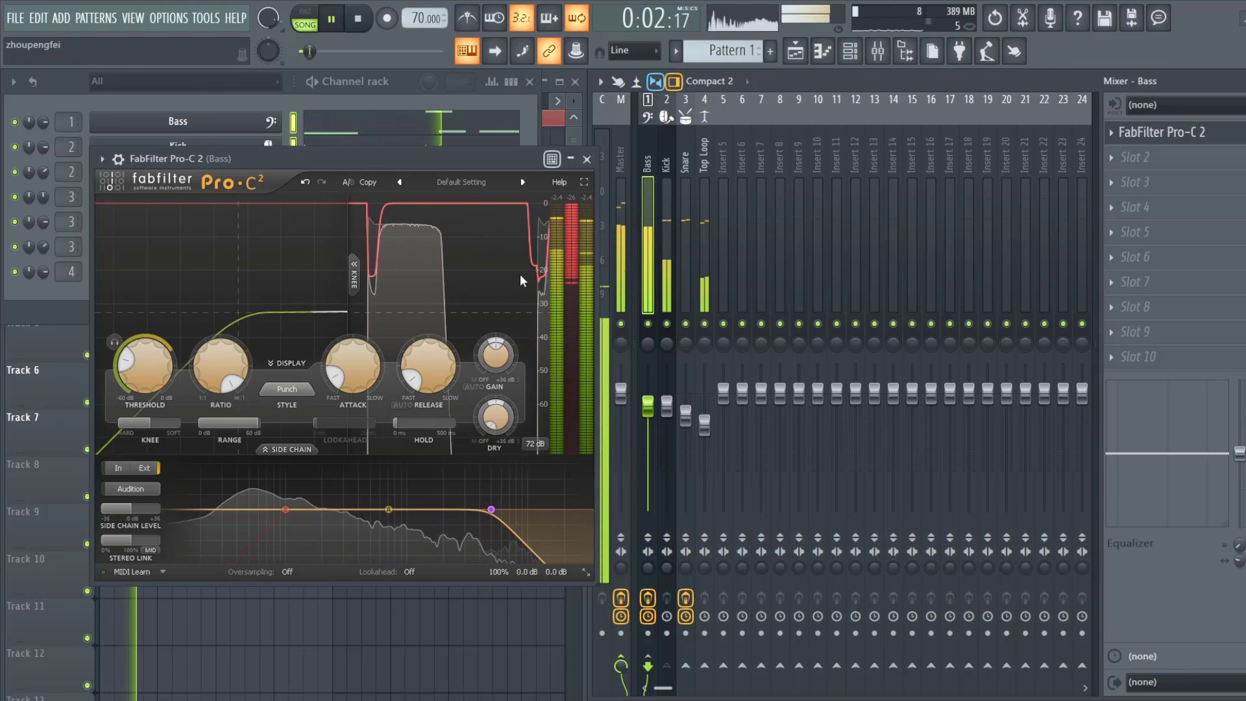
key(space)
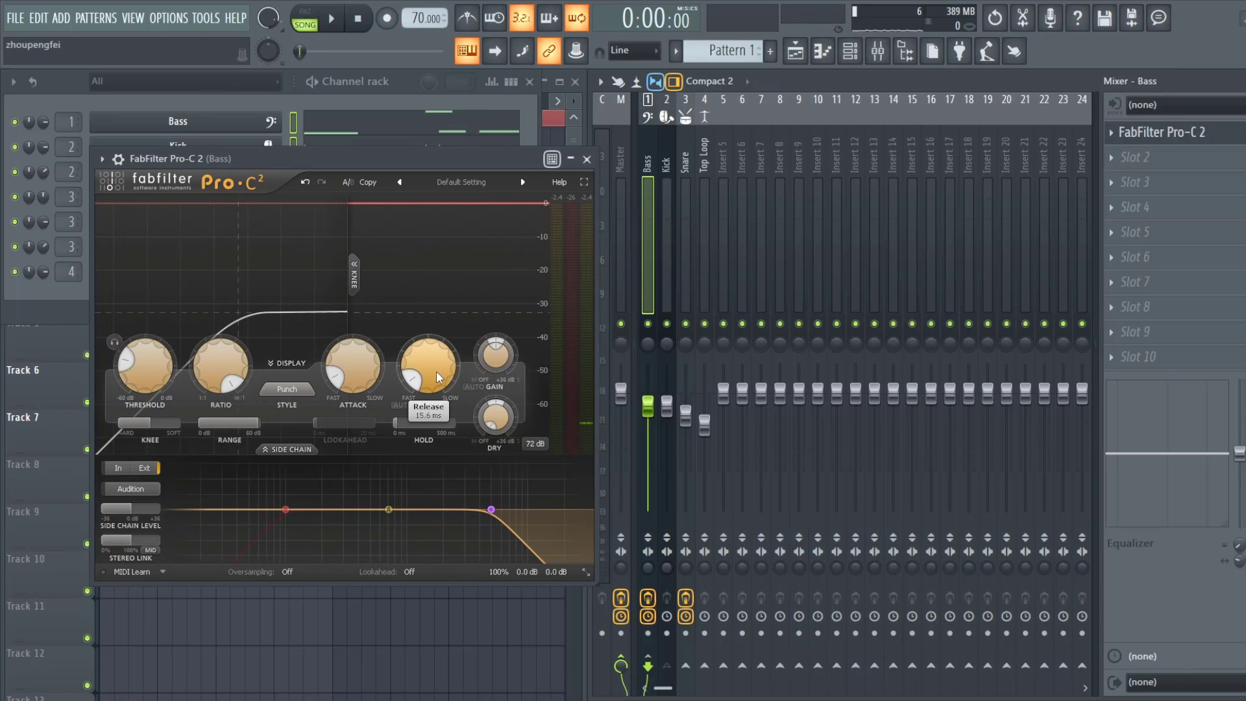
mouse_move(416, 368)
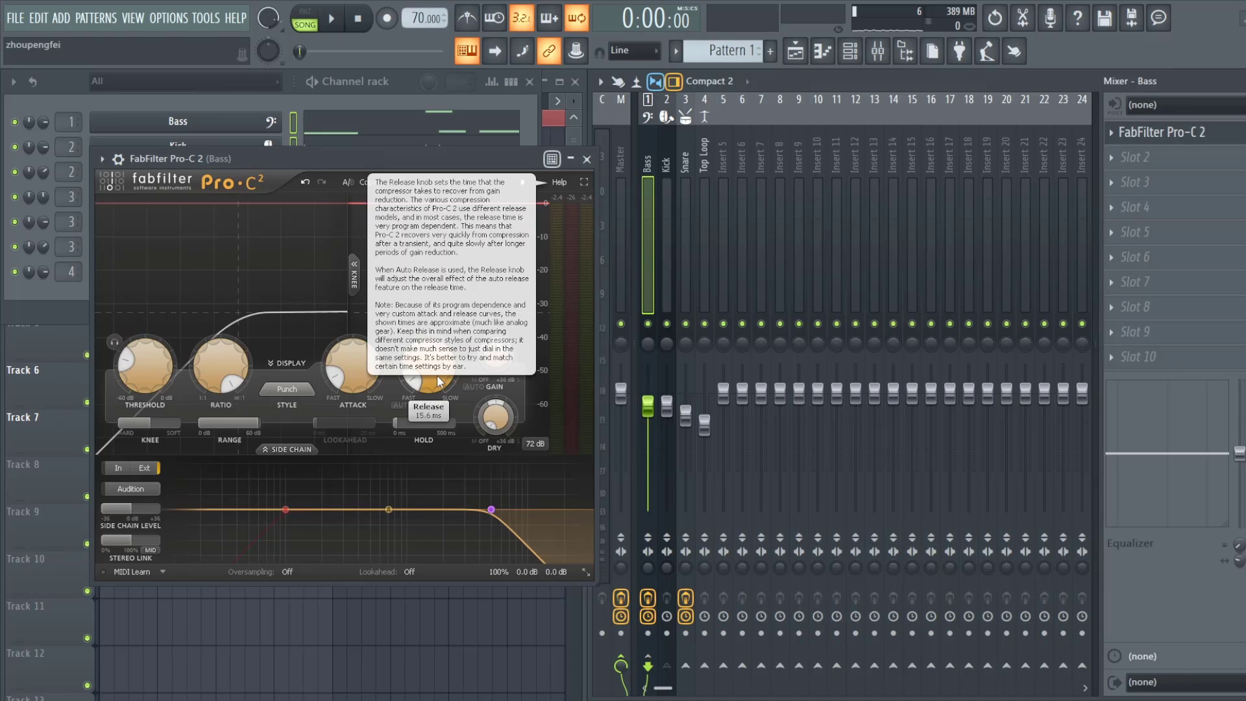
key(space)
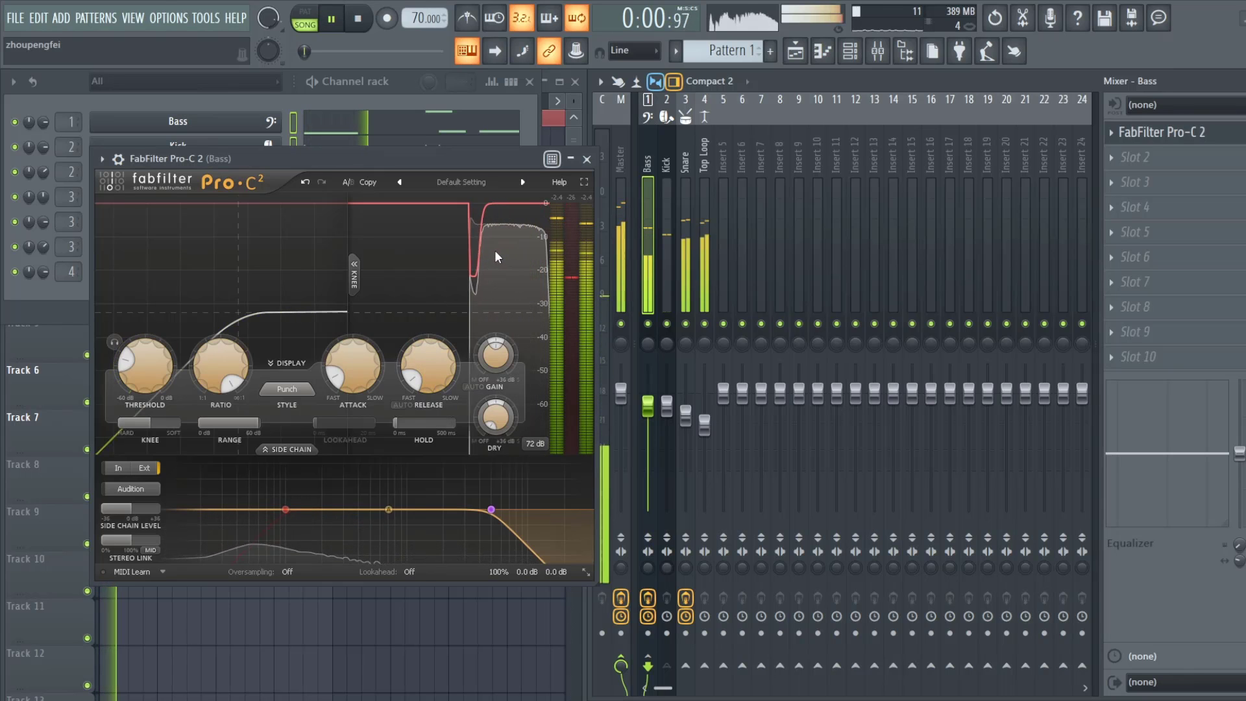
key(space)
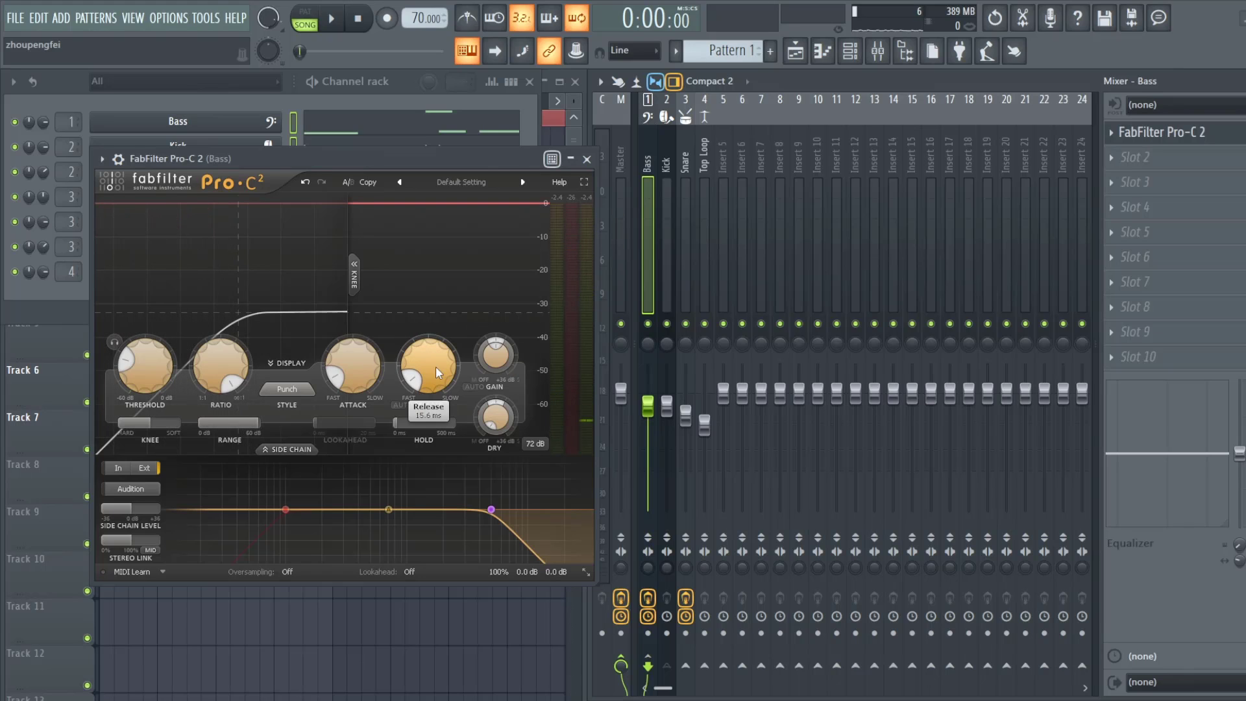
- Switch the compression style to Bus and play the song to check how the gain recovers
click(292, 392)
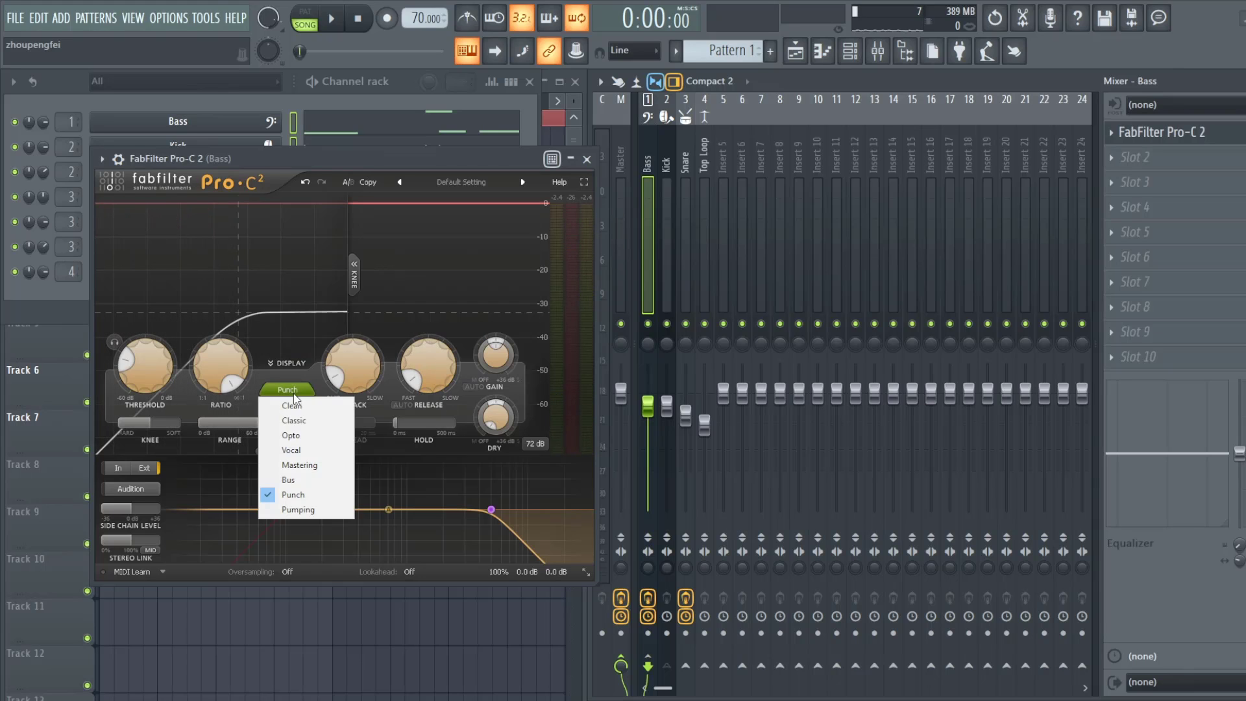
click(303, 481)
key(space)
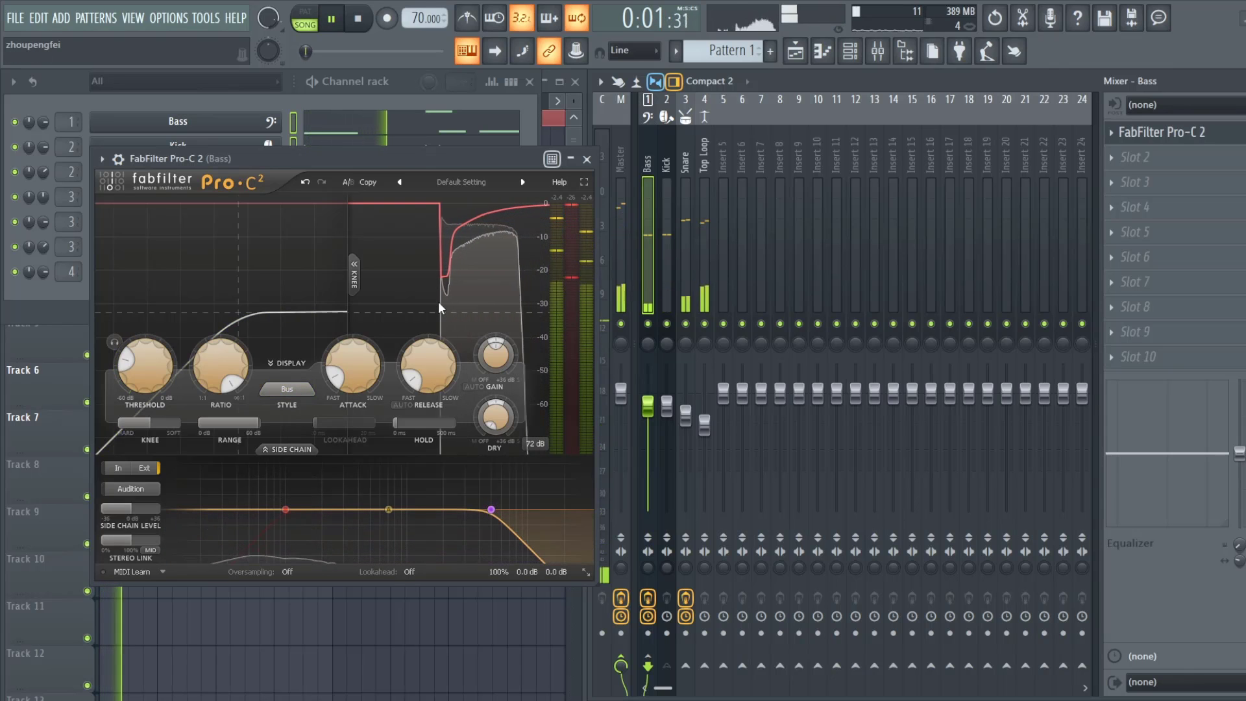
key(space)
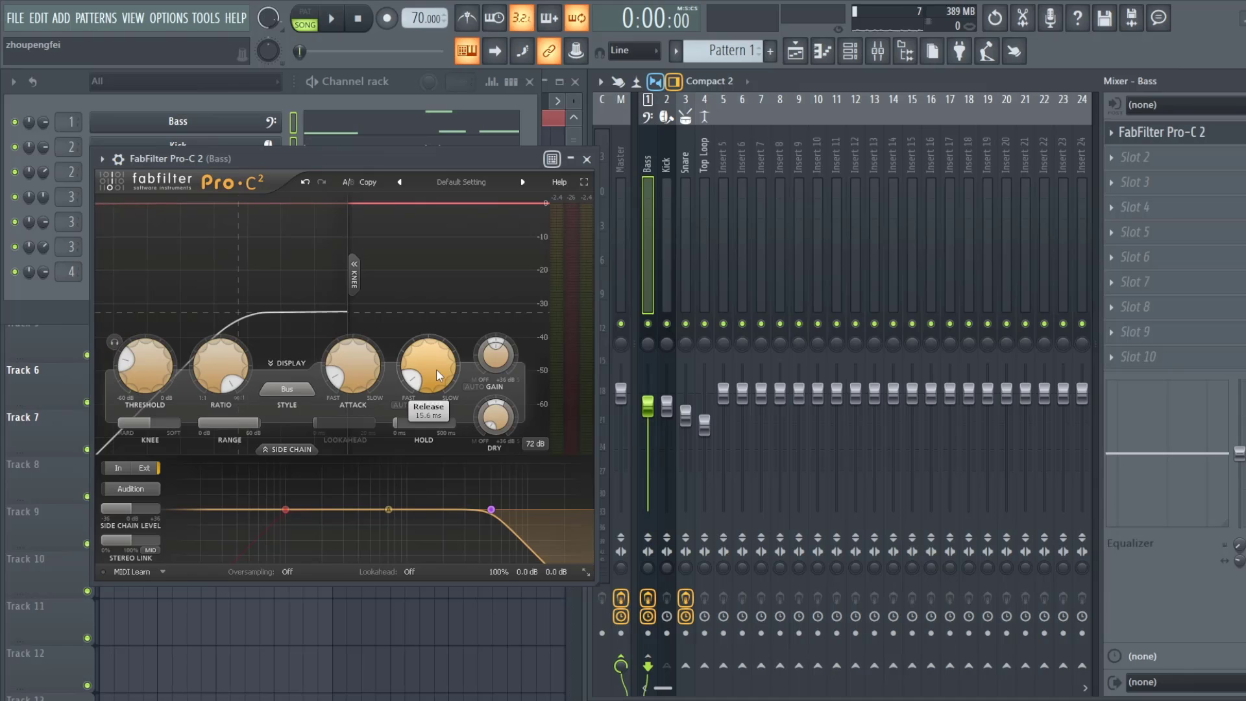
- Set the compressor's release to 10.0 ms and replay the song to check the gain reduction
drag(436, 370, 447, 389)
key(space)
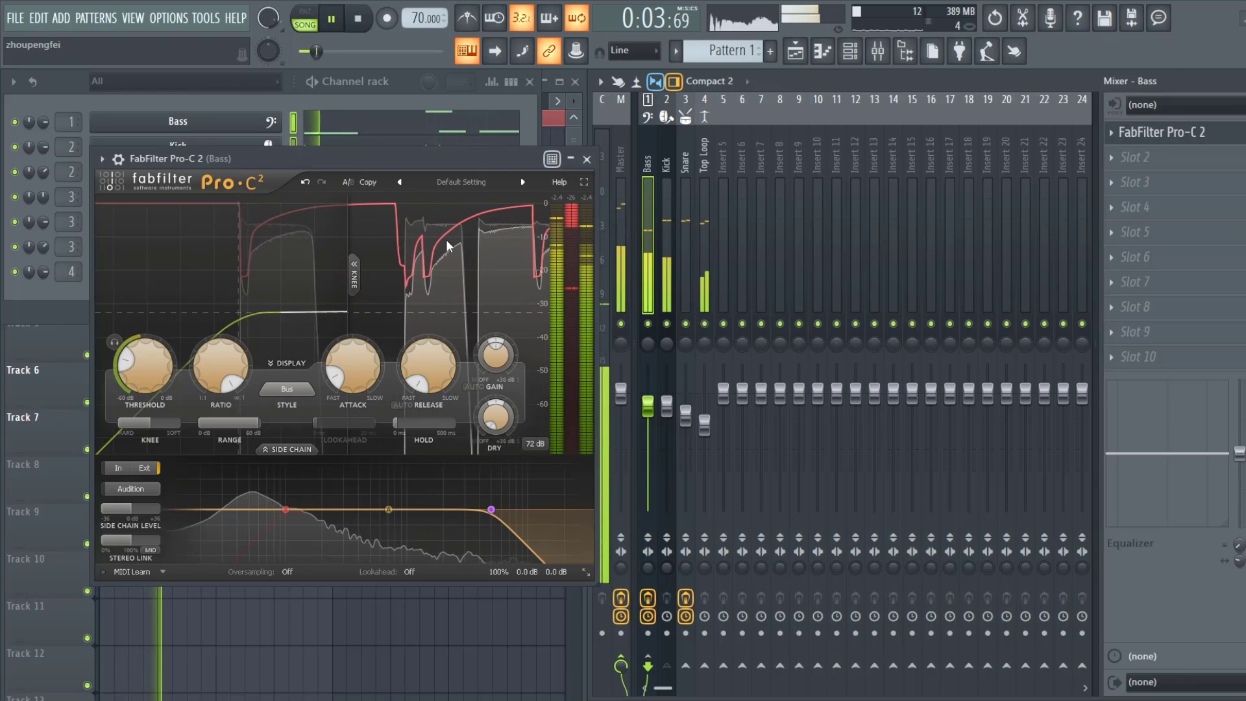
key(space)
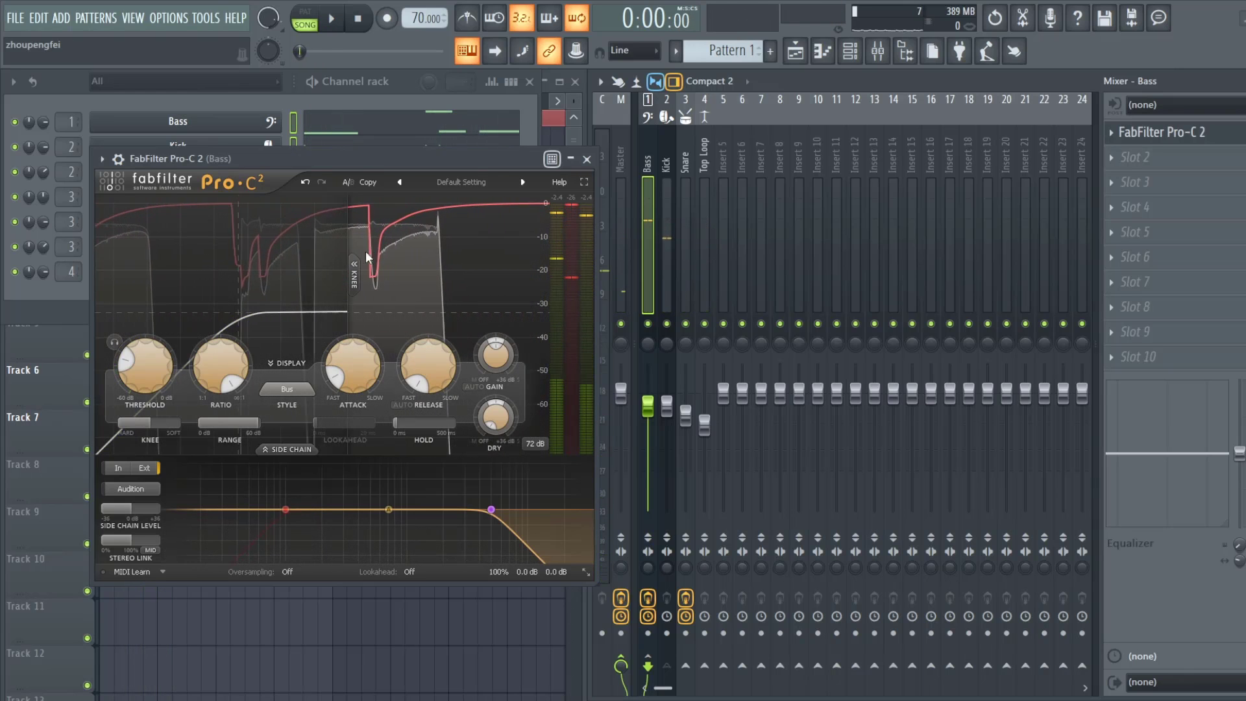
- Re-enable the side chain's 100 Hz low filter and play the song to check the ducking
mouse_move(285, 506)
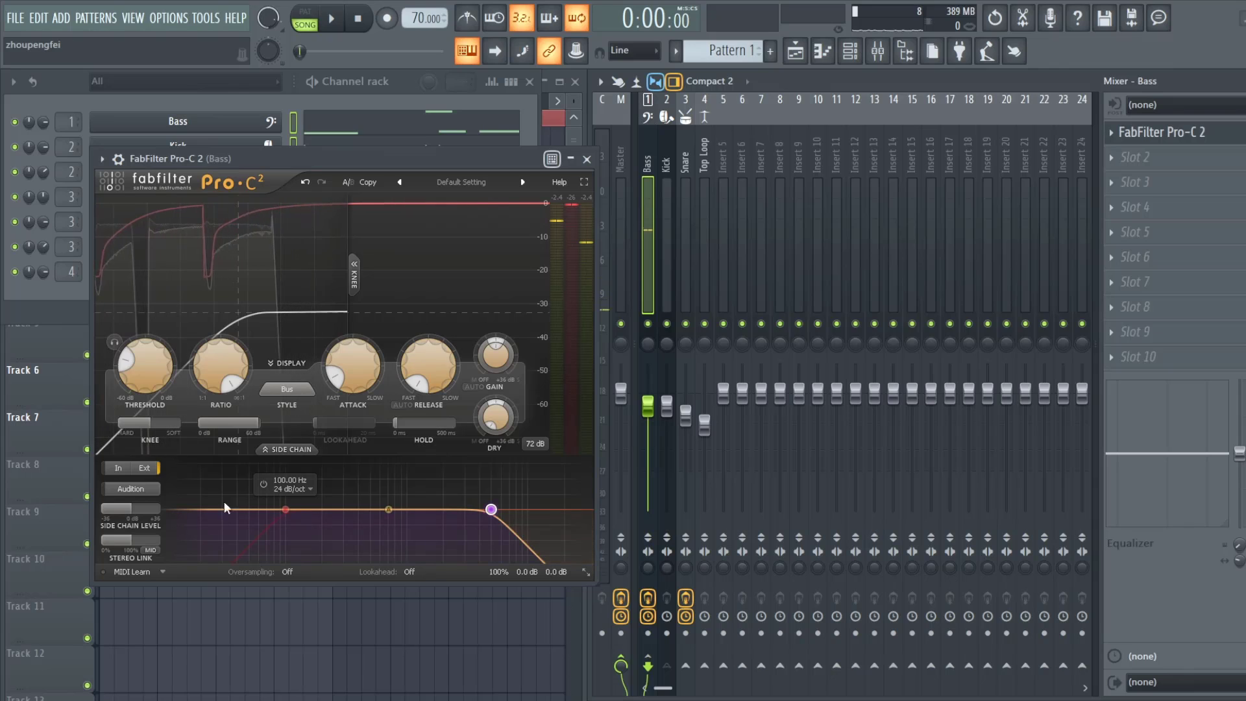
click(262, 485)
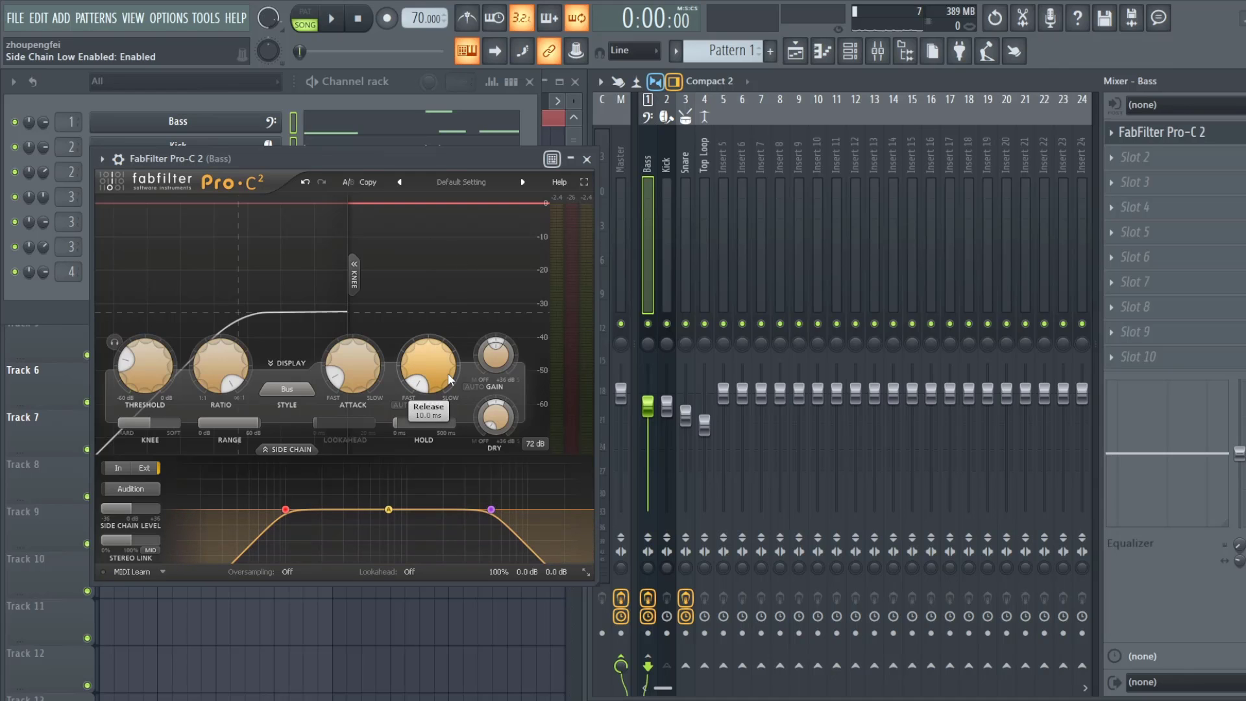
key(space)
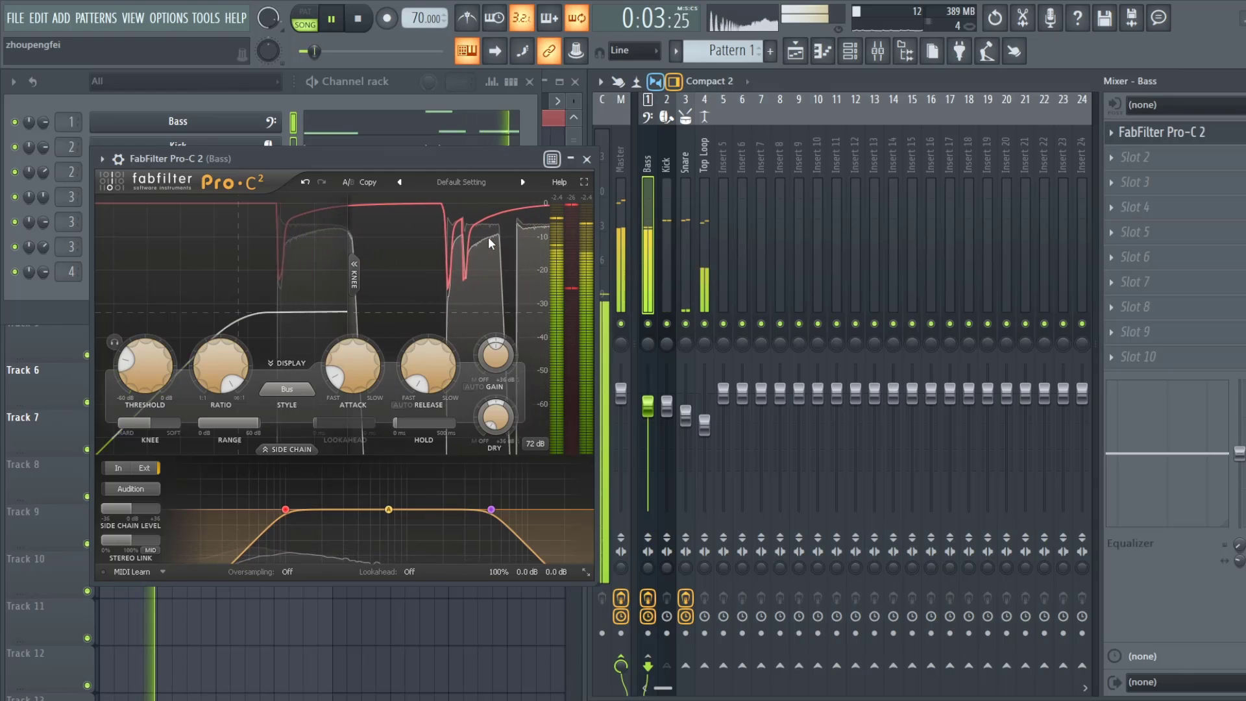
key(space)
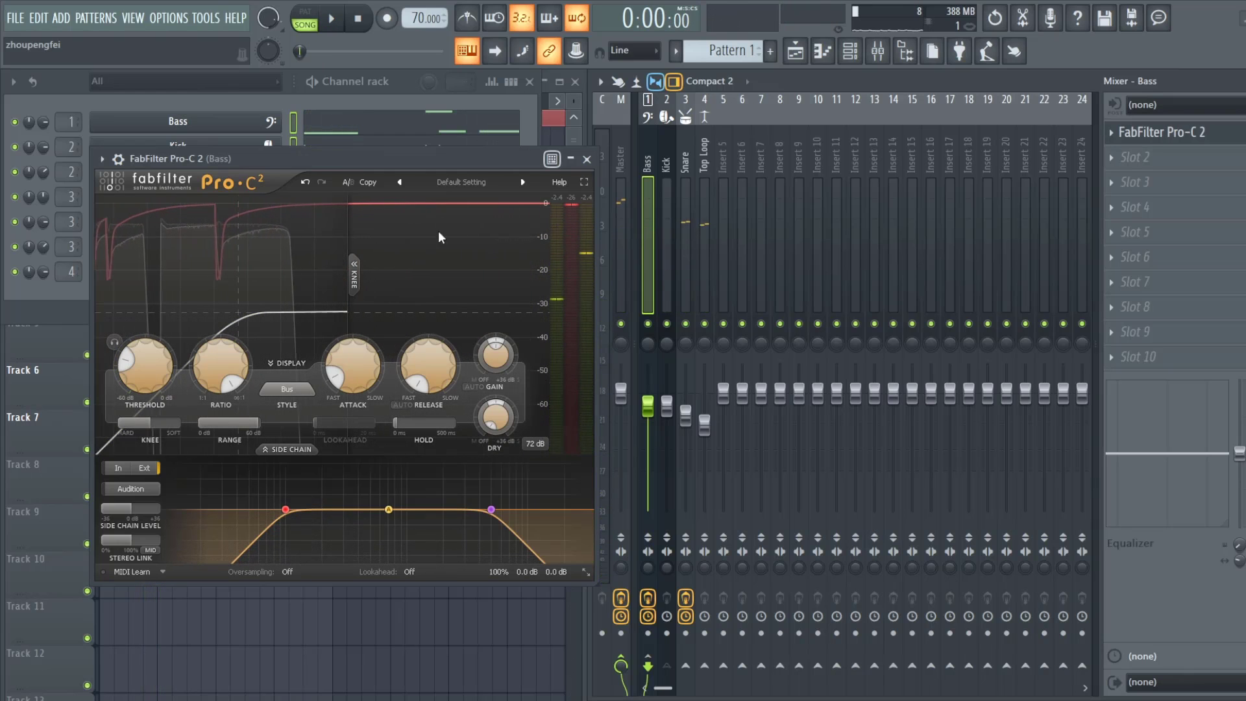
- Set the compression style back to Punch and play the song to check the bass ducking
mouse_move(437, 379)
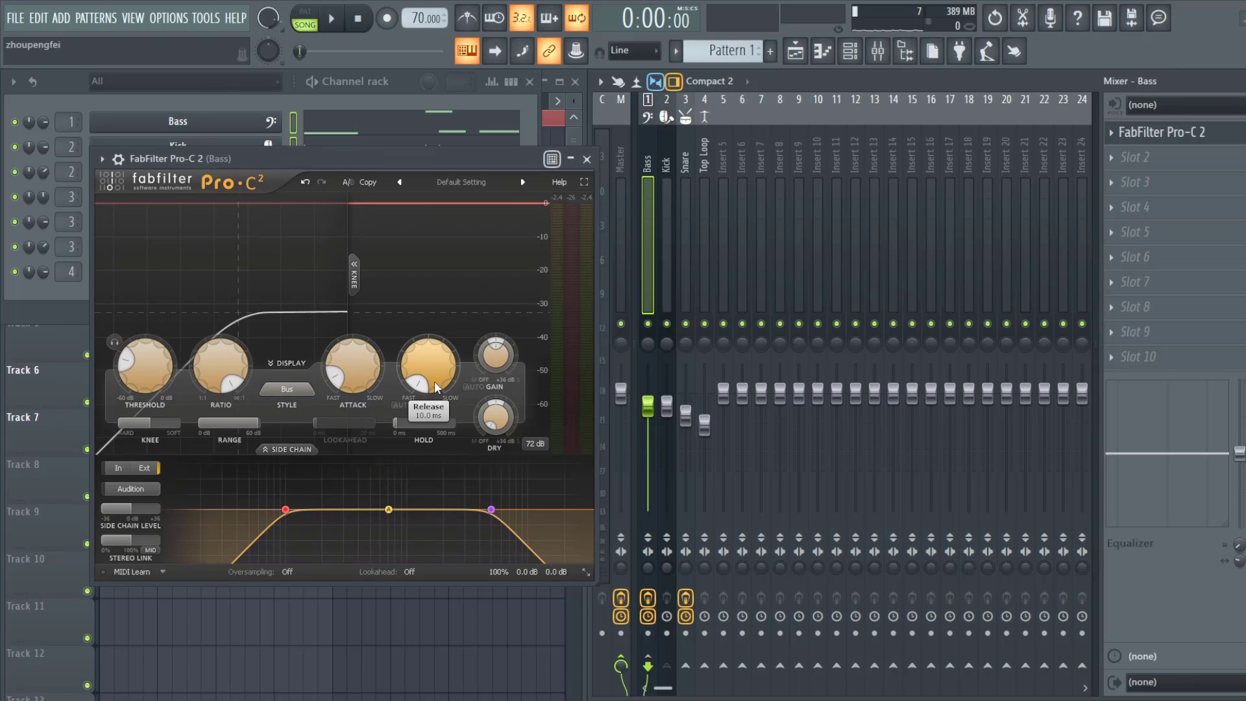
click(290, 389)
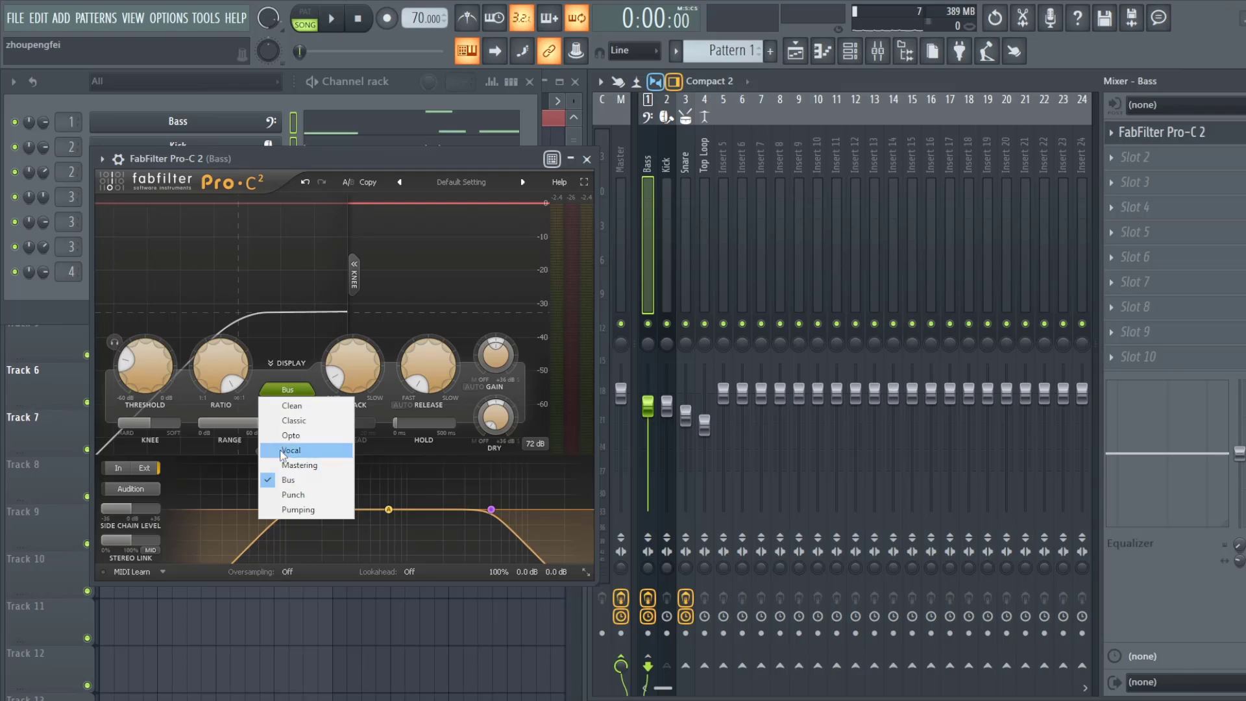
click(294, 495)
key(space)
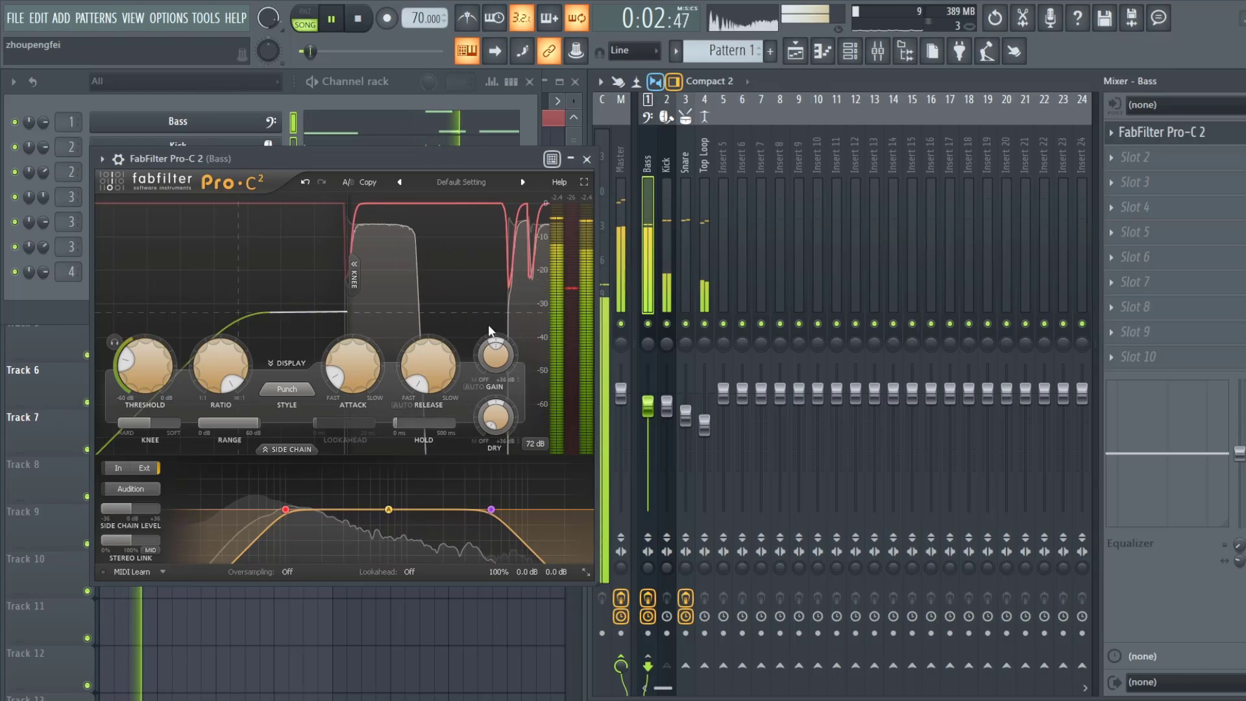
key(space)
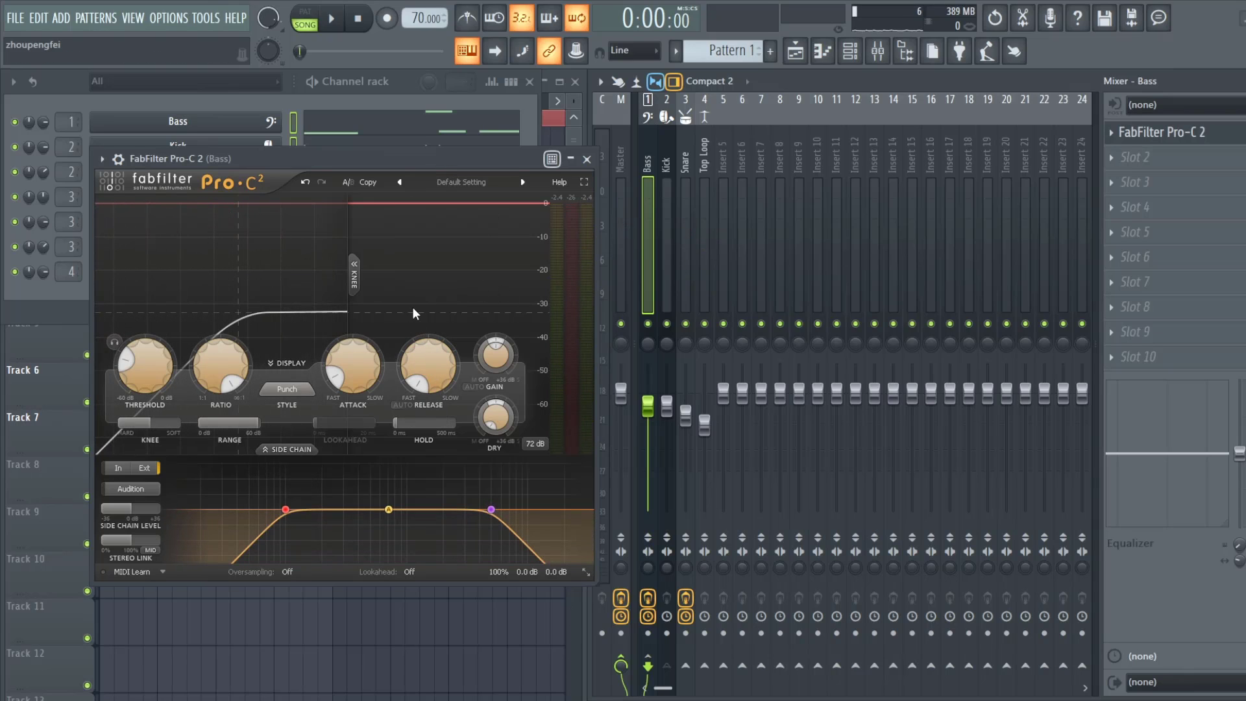
- Raise the compressor's threshold in two stages, to -27.89 dB and -21.70 dB, playing the song to check the gain reduction
mouse_move(154, 377)
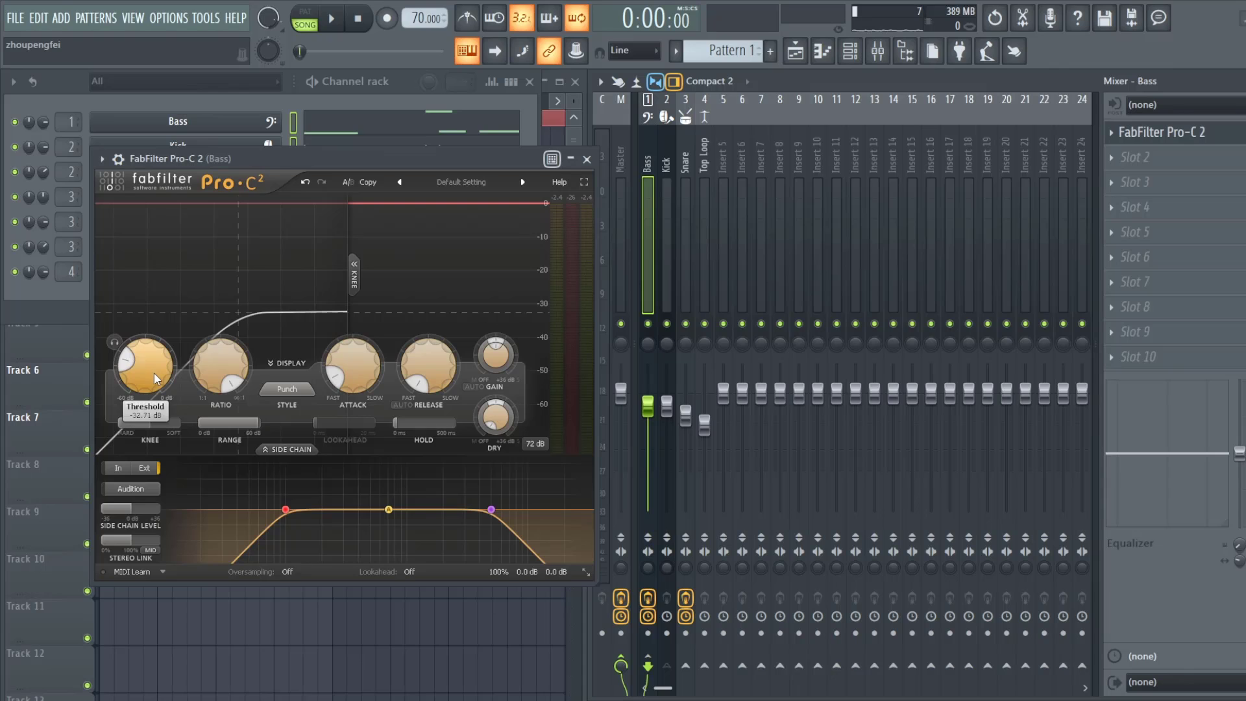
drag(154, 373, 151, 349)
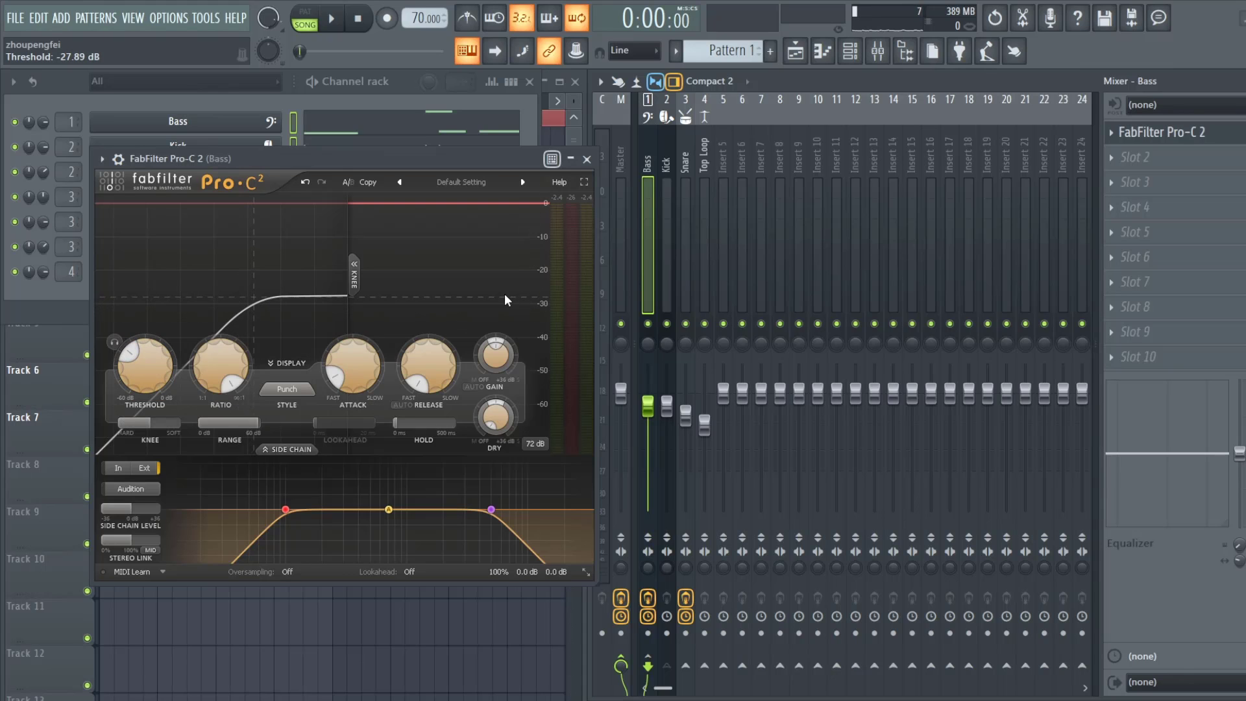
key(space)
mouse_move(138, 380)
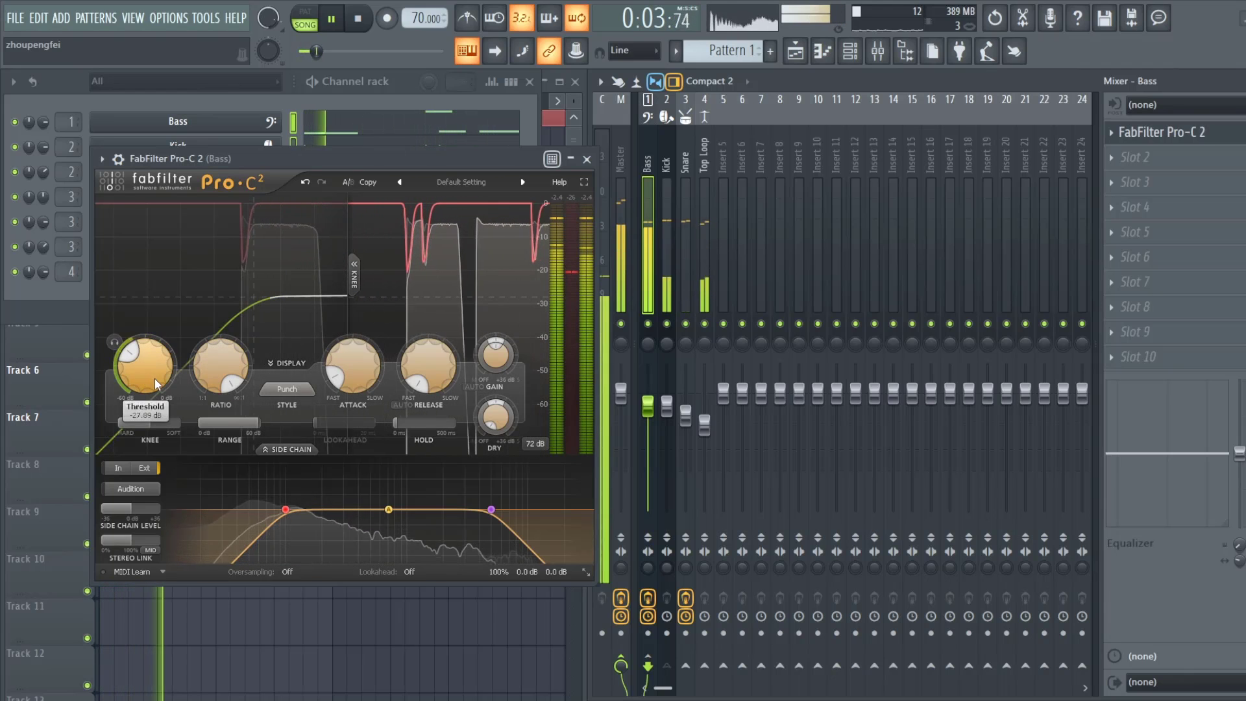
mouse_move(154, 379)
mouse_down()
mouse_move(157, 359)
mouse_move(157, 372)
mouse_up()
key(space)
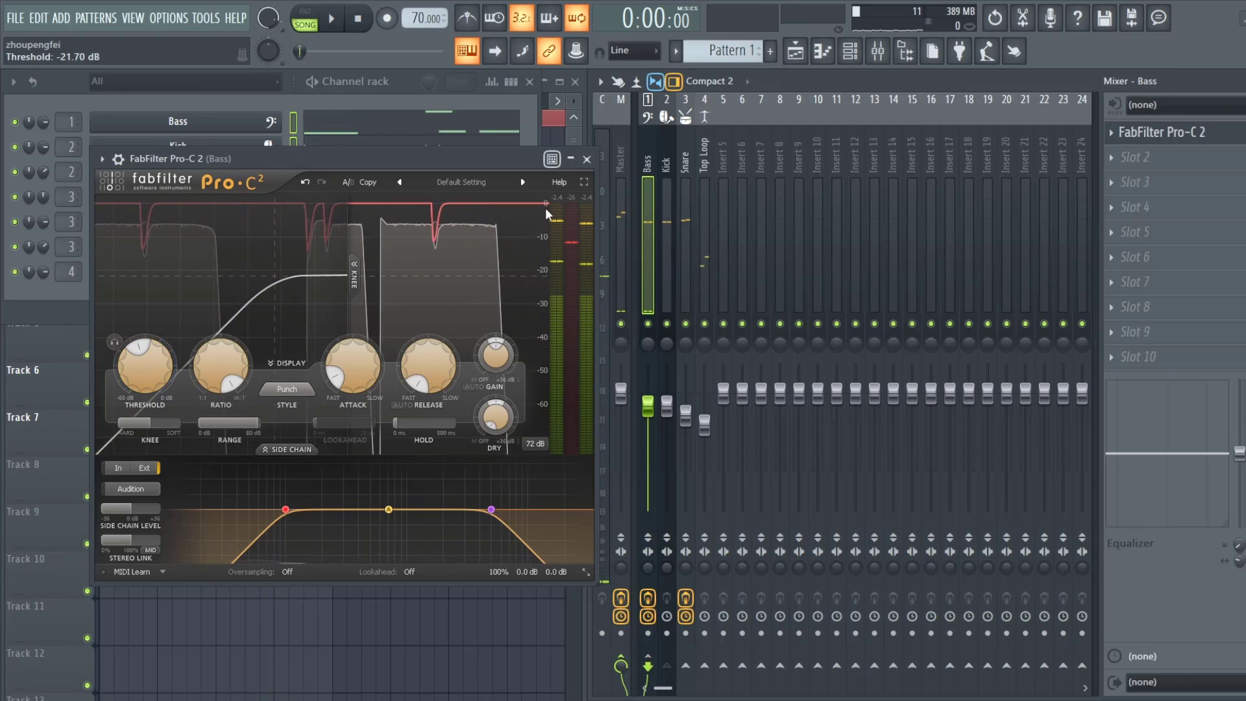